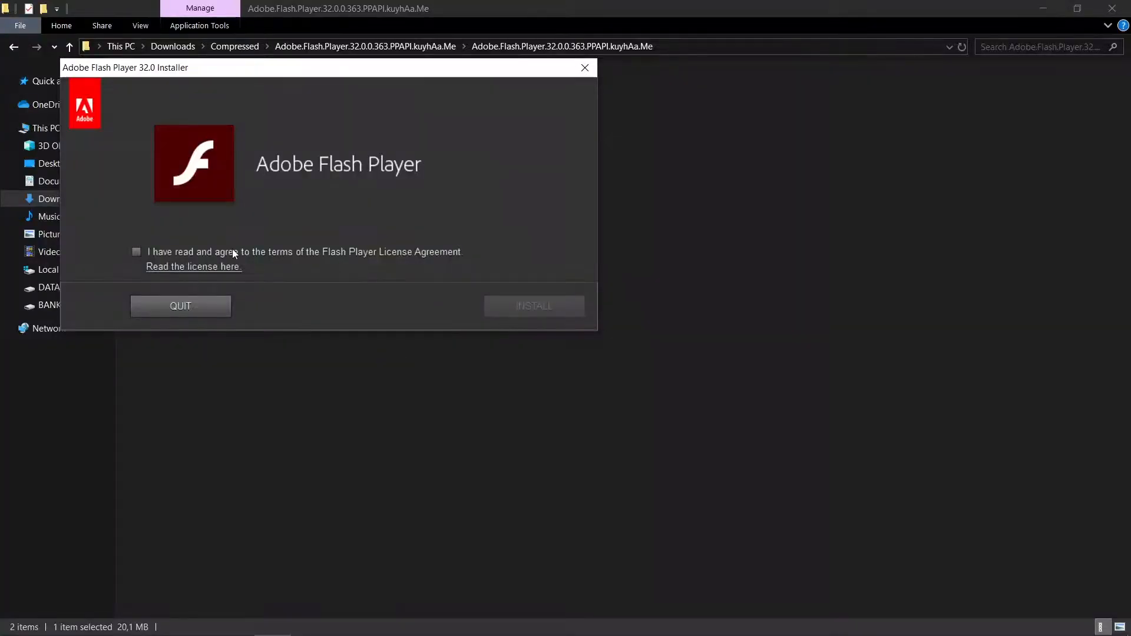
Accept the license, install Adobe Flash Player with the "Notify me to install updates" preference, and close the installer's folder.
left_click(139, 253)
left_click(529, 300)
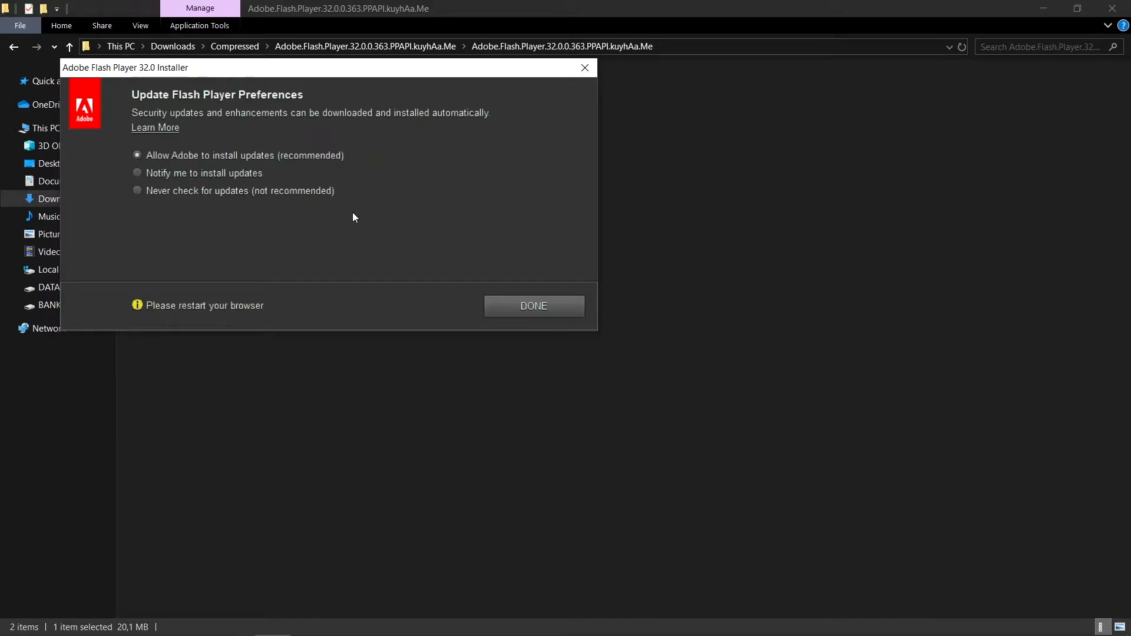
left_click(192, 175)
left_click(512, 306)
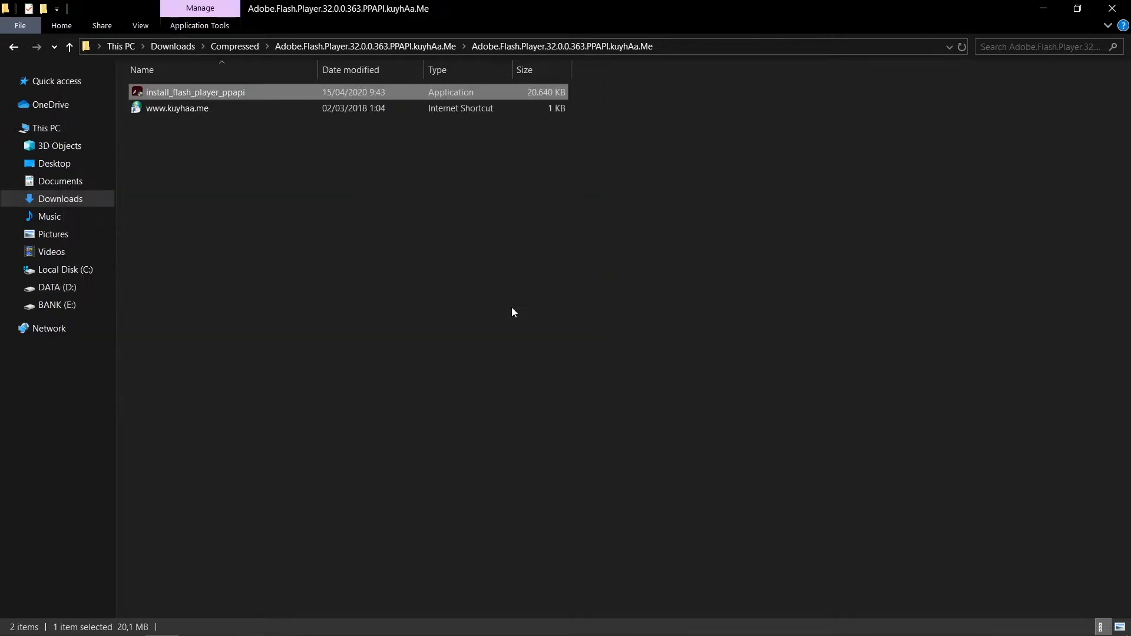
left_click(1113, 8)
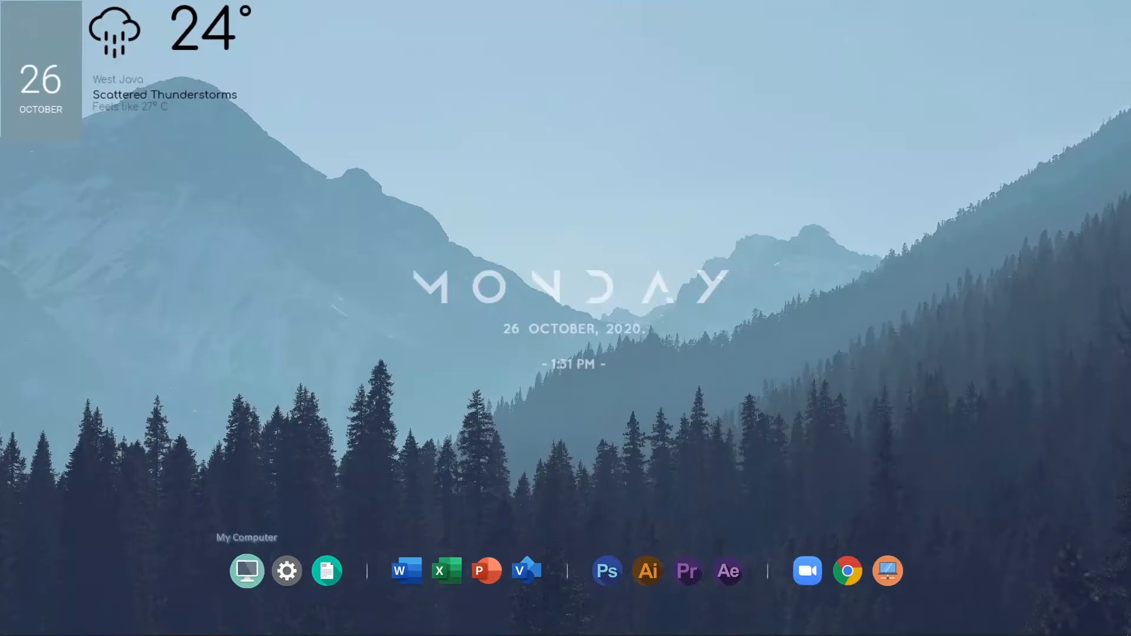
Open the Windows Control Panel by searching for "control".
key("super")
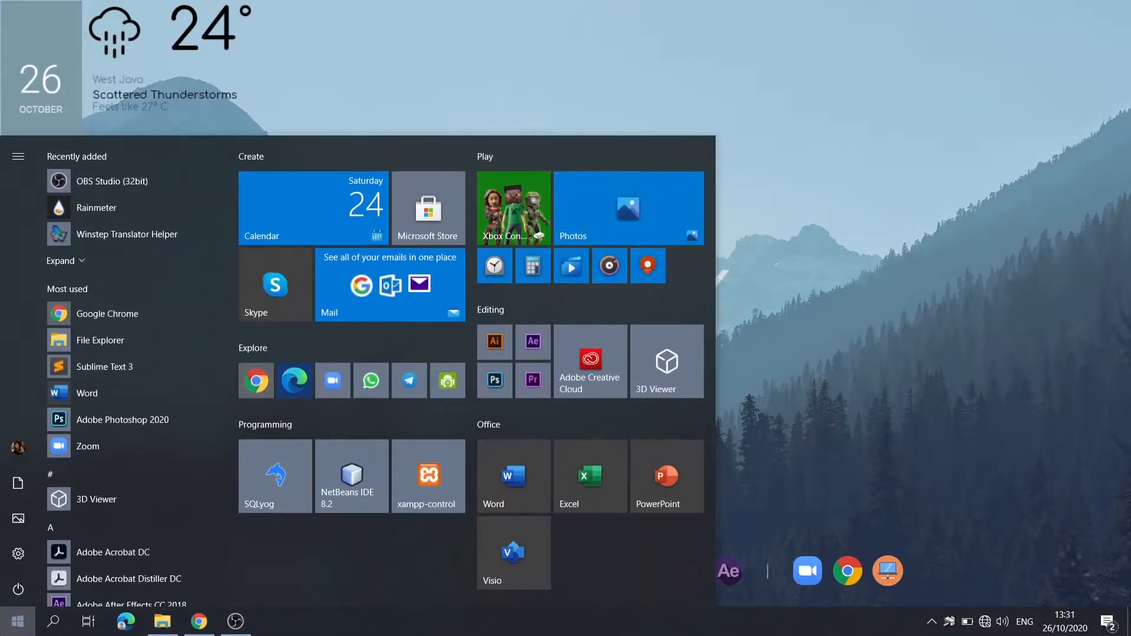
type("cont")
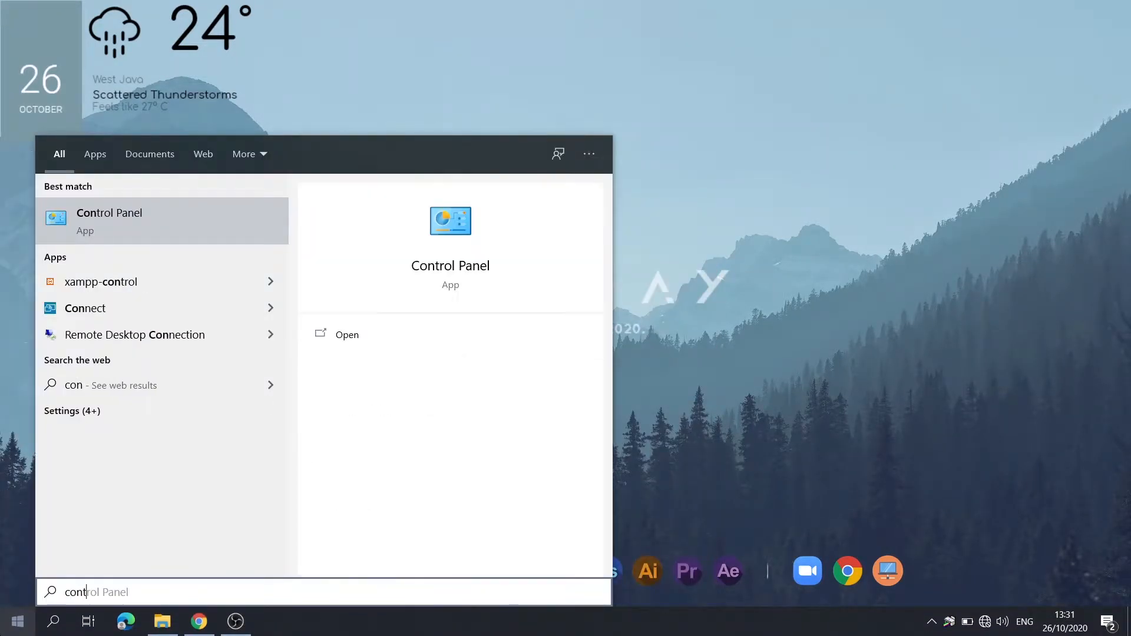
type("rol")
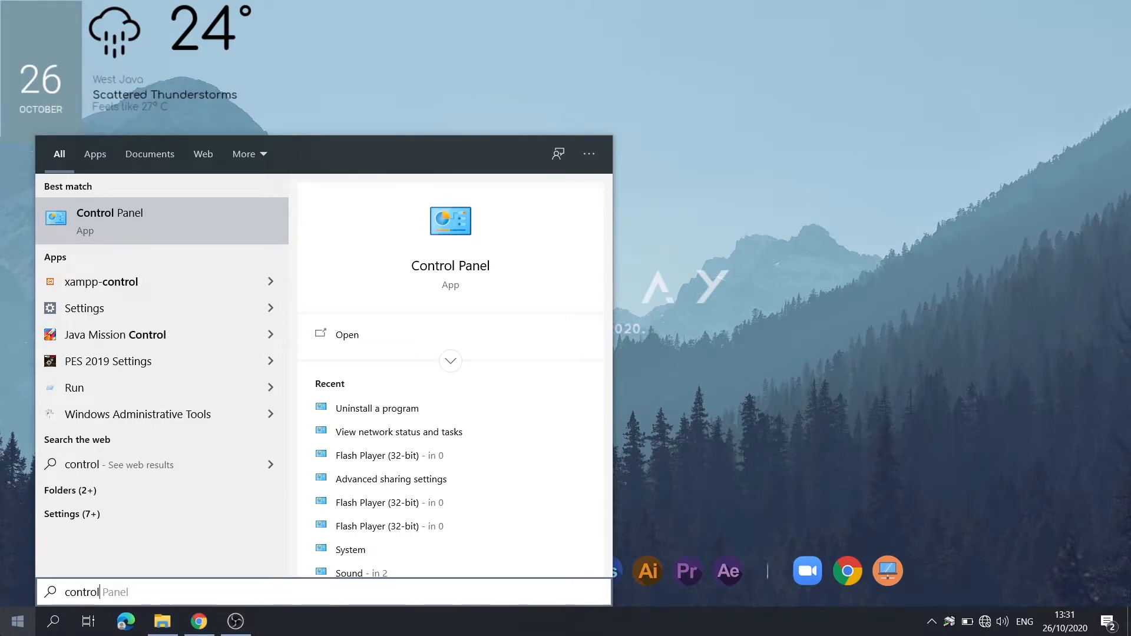
key("Return")
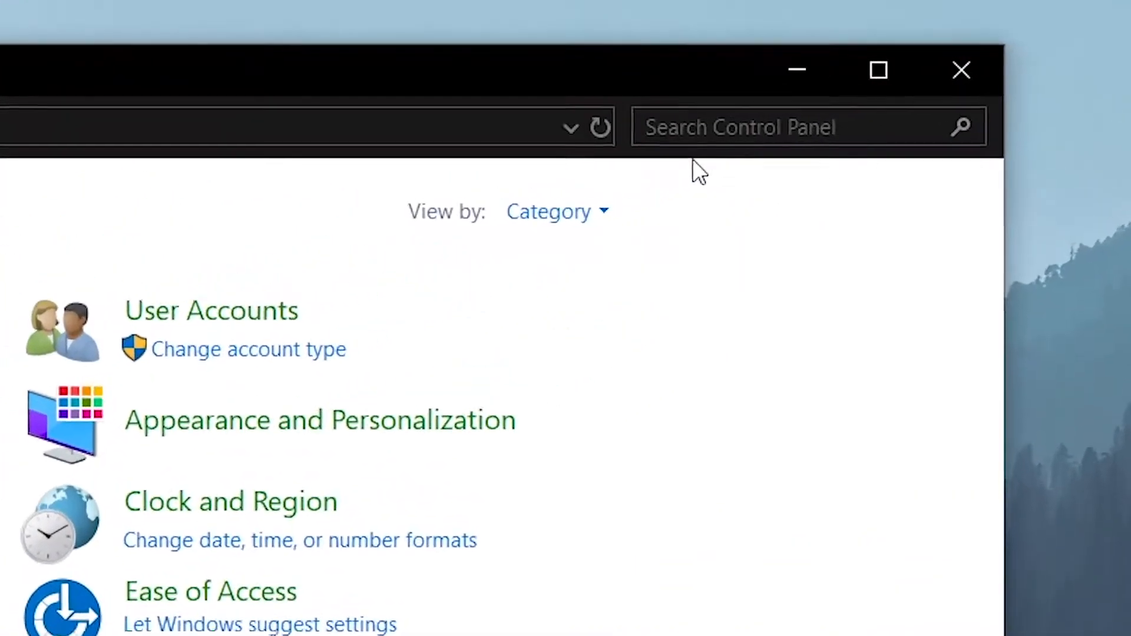
Find Flash Player (32-bit) in Control Panel by searching for "flash", and open its Trusted Location Settings.
left_click(905, 96)
type("f")
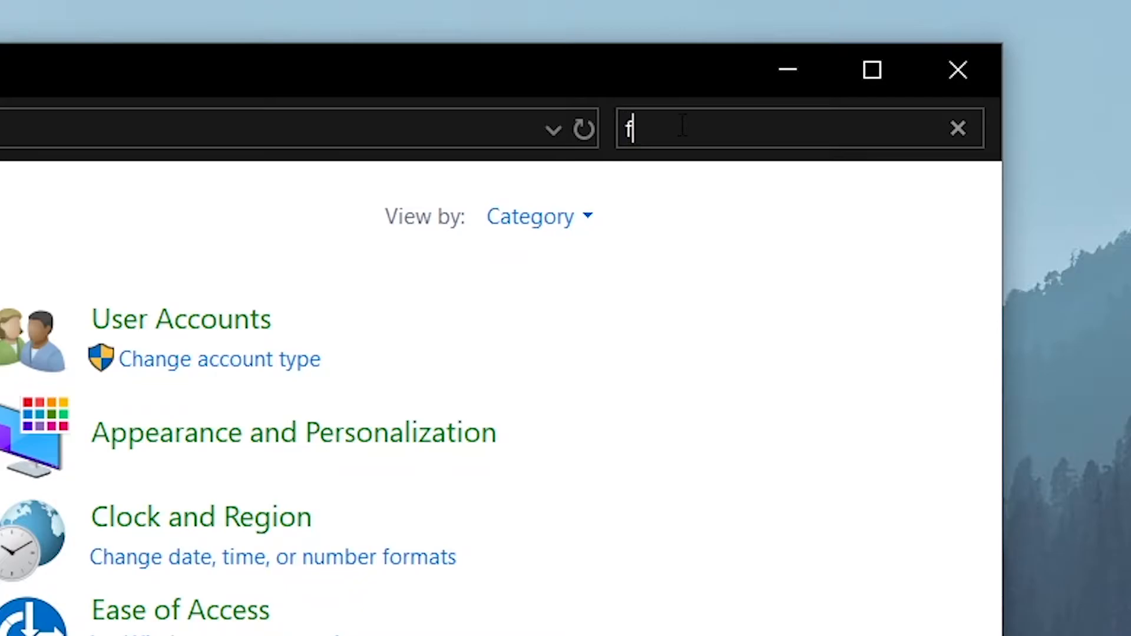
type("lash")
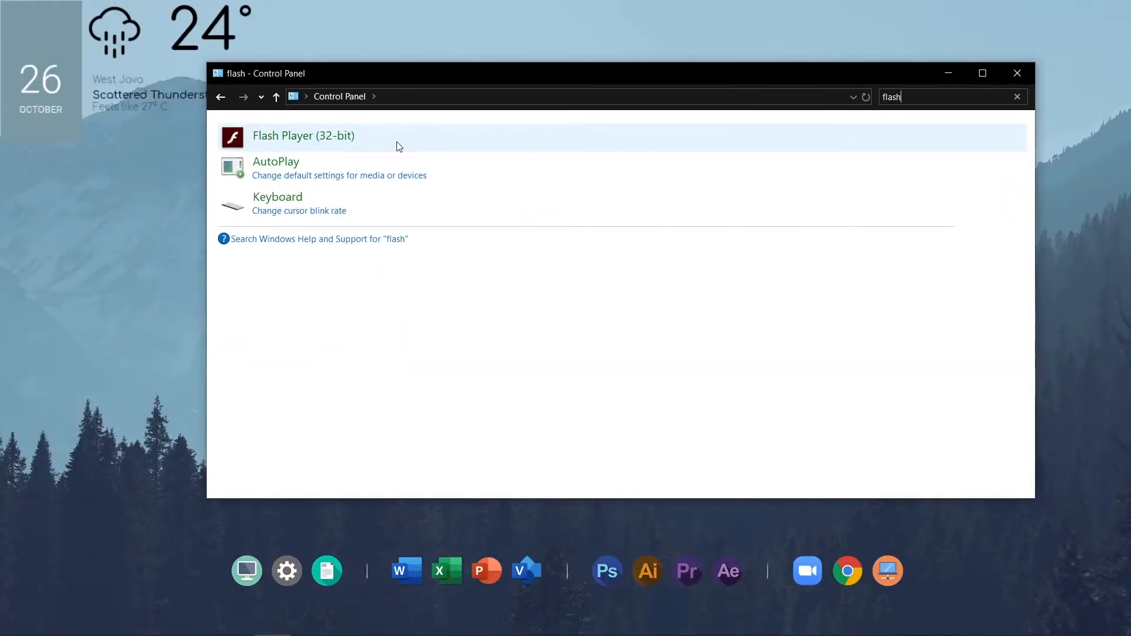
left_click(337, 139)
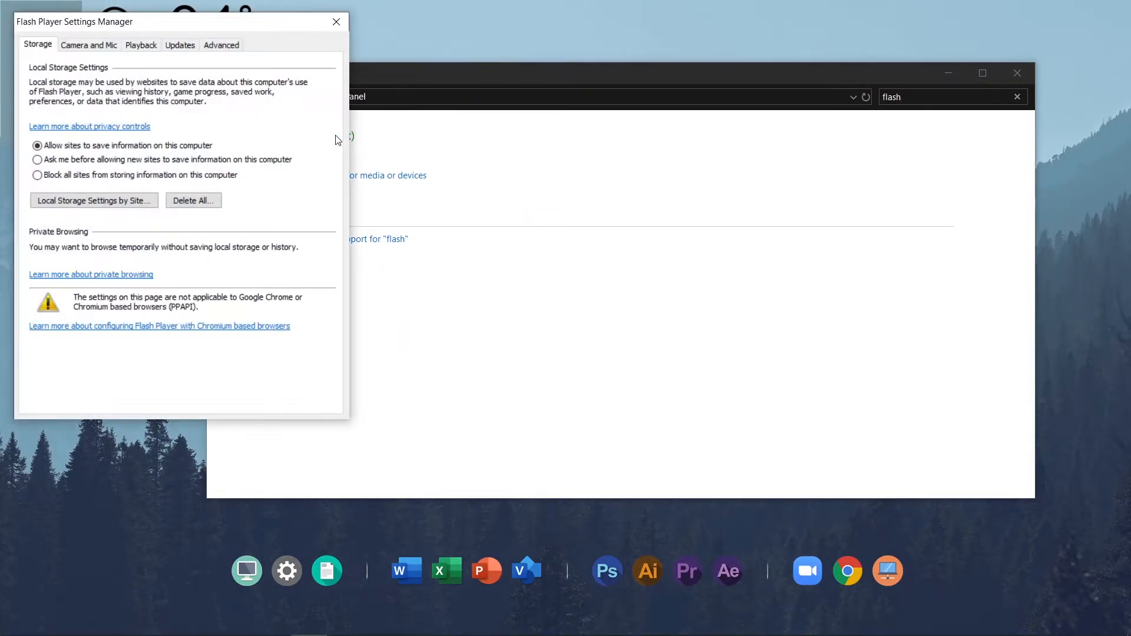
left_click(223, 47)
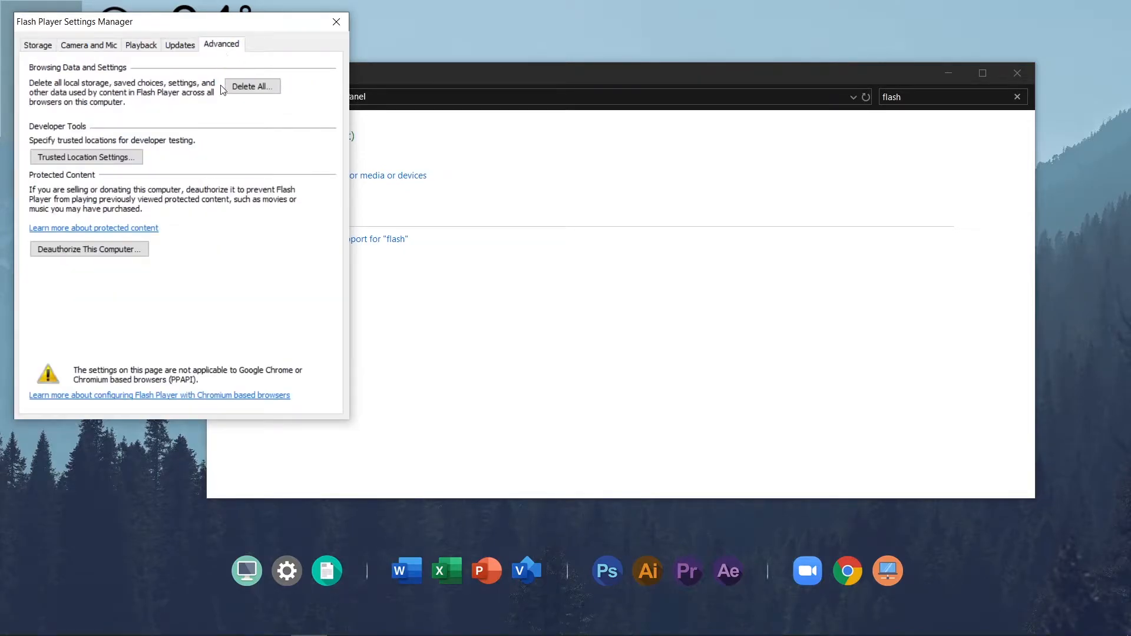
left_click(108, 159)
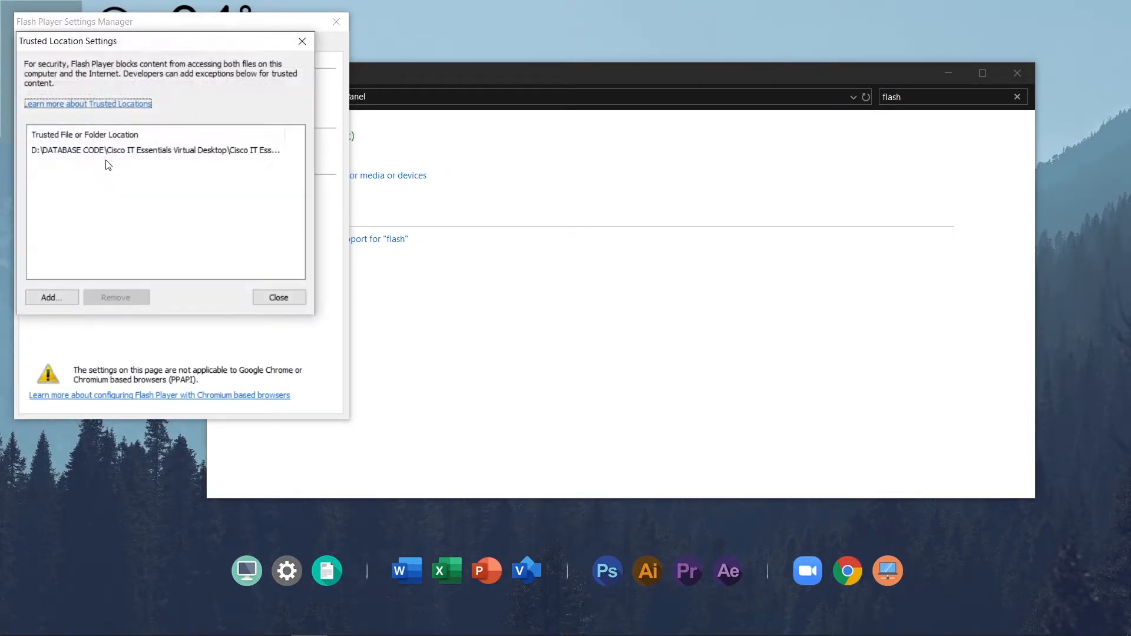
Add the inner Cisco IT Essentials Virtual Desktop folder from DATABASE CODE on drive D as a trusted location, and close the settings.
left_click(125, 151)
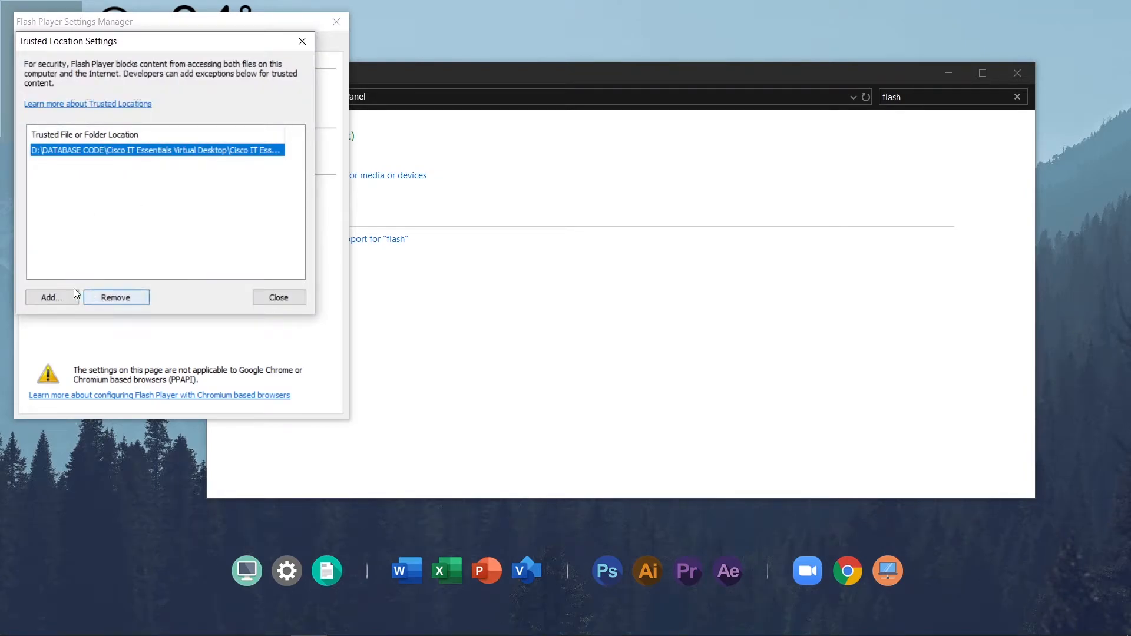
left_click(55, 296)
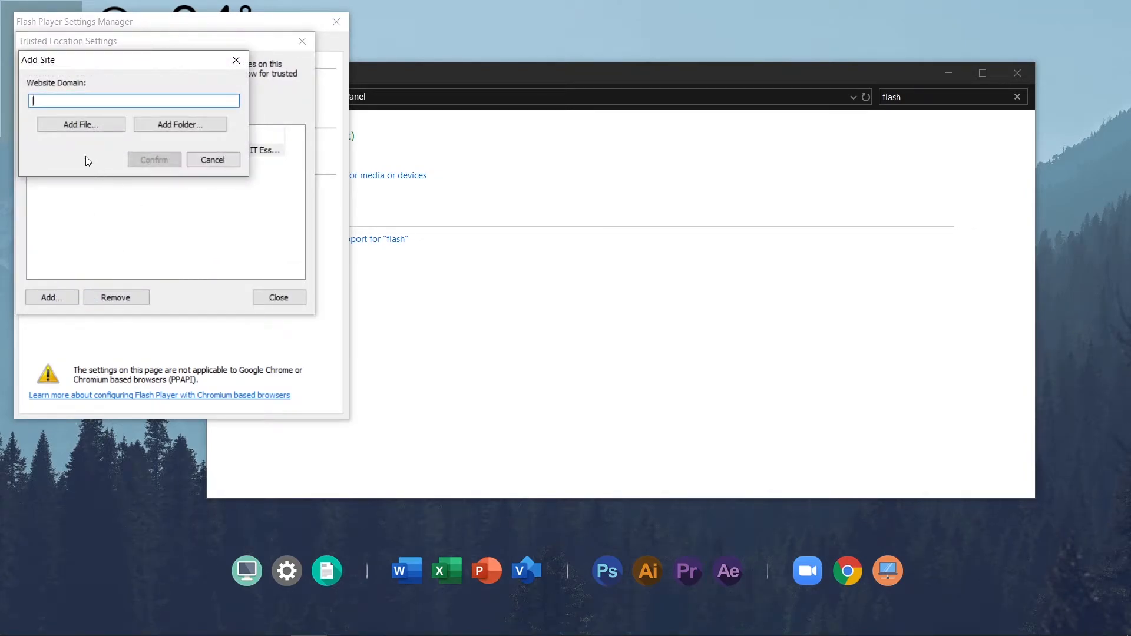
left_click(180, 125)
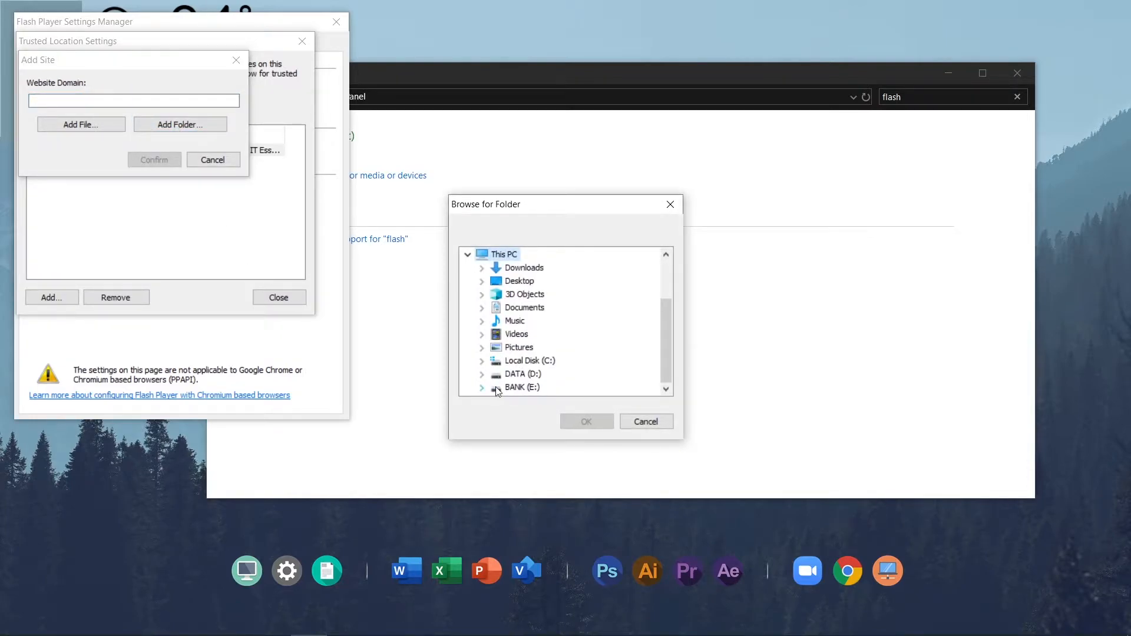
left_click(510, 389)
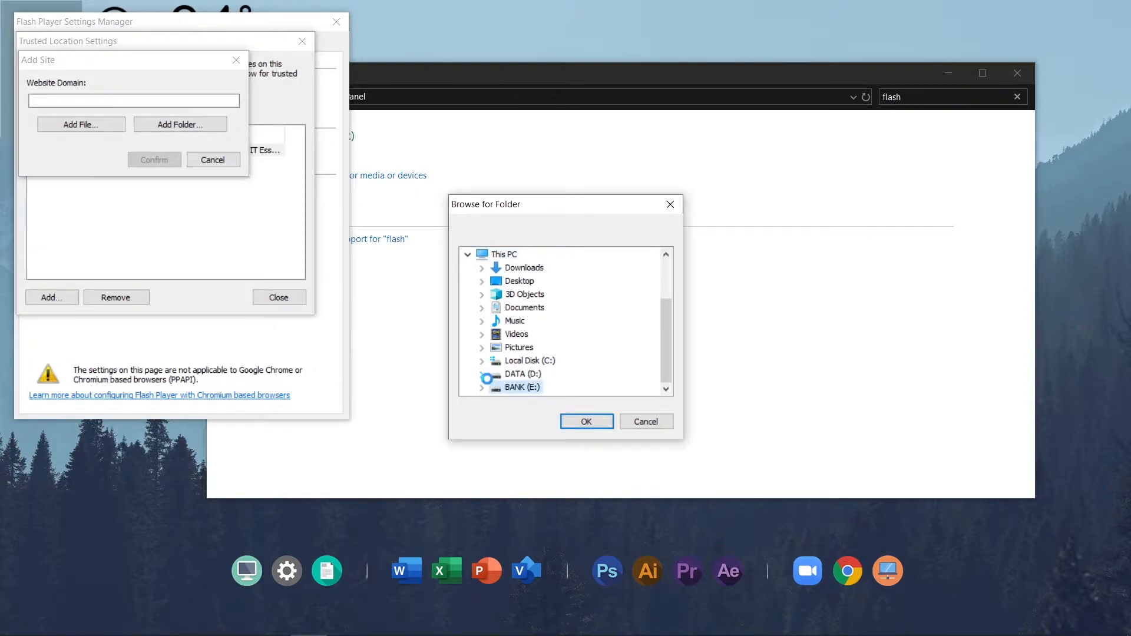
left_click(485, 377)
left_click(496, 294)
left_click(510, 307)
left_click(589, 321)
left_click(585, 422)
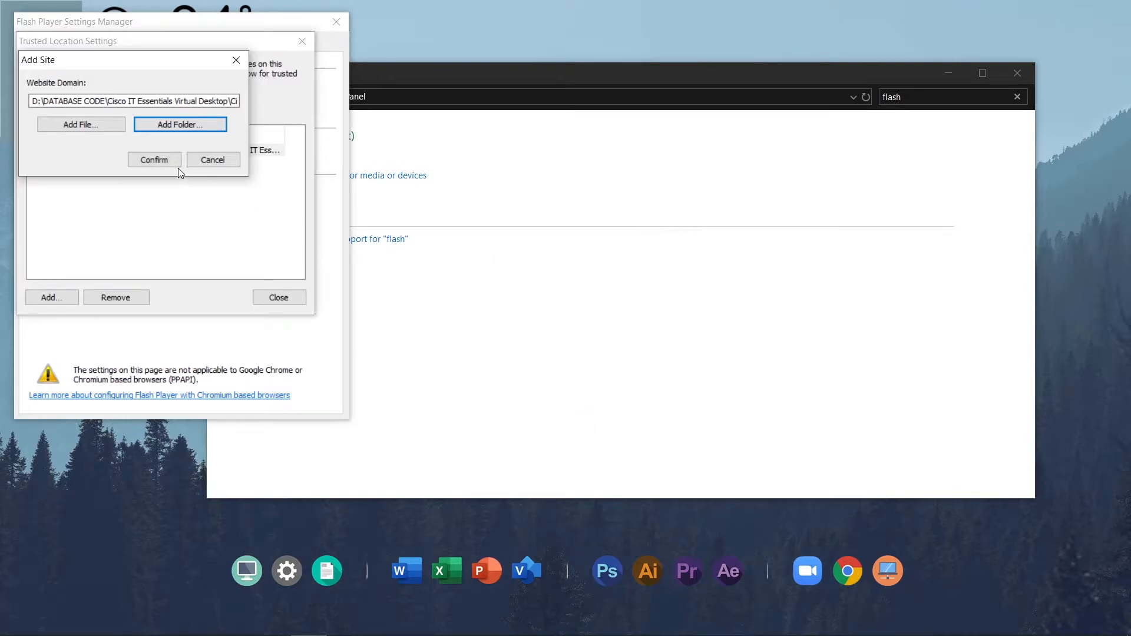
left_click(154, 160)
key("Escape")
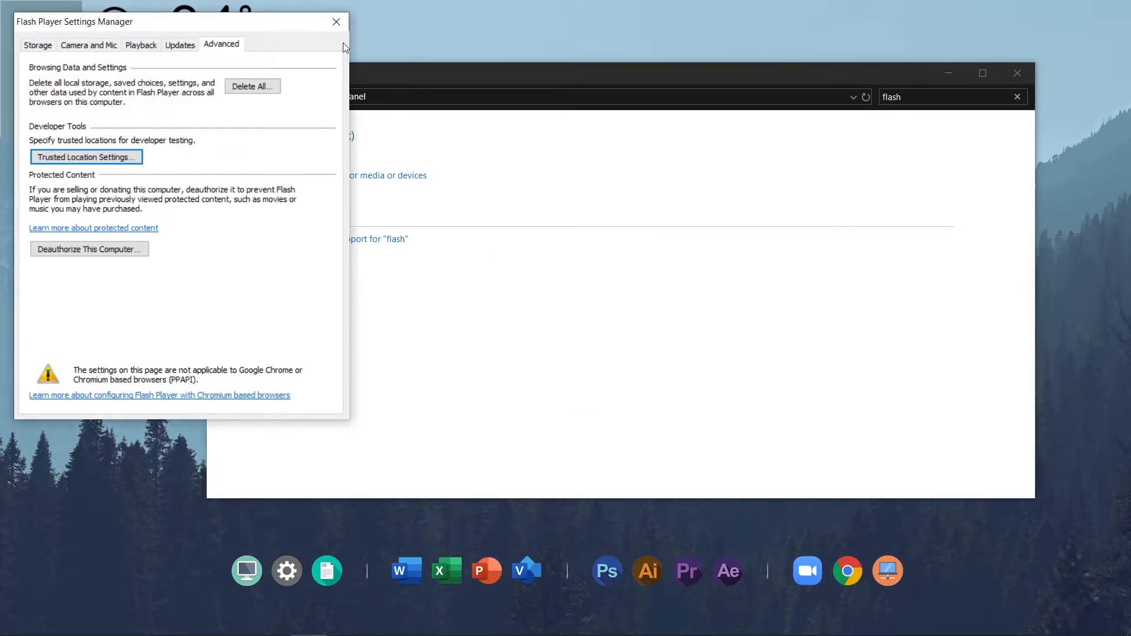
left_click(336, 22)
left_click(1016, 72)
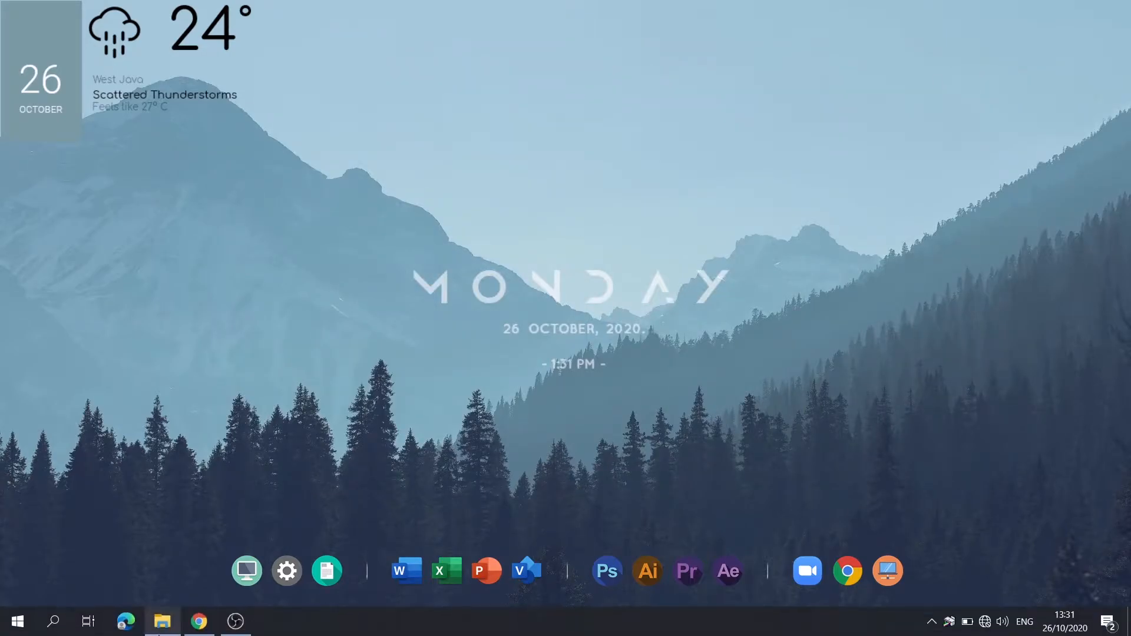
Browse File Explorer to the inner Cisco IT Essentials Virtual Desktop folder under DATABASE CODE on DATA (D:).
left_click(160, 623)
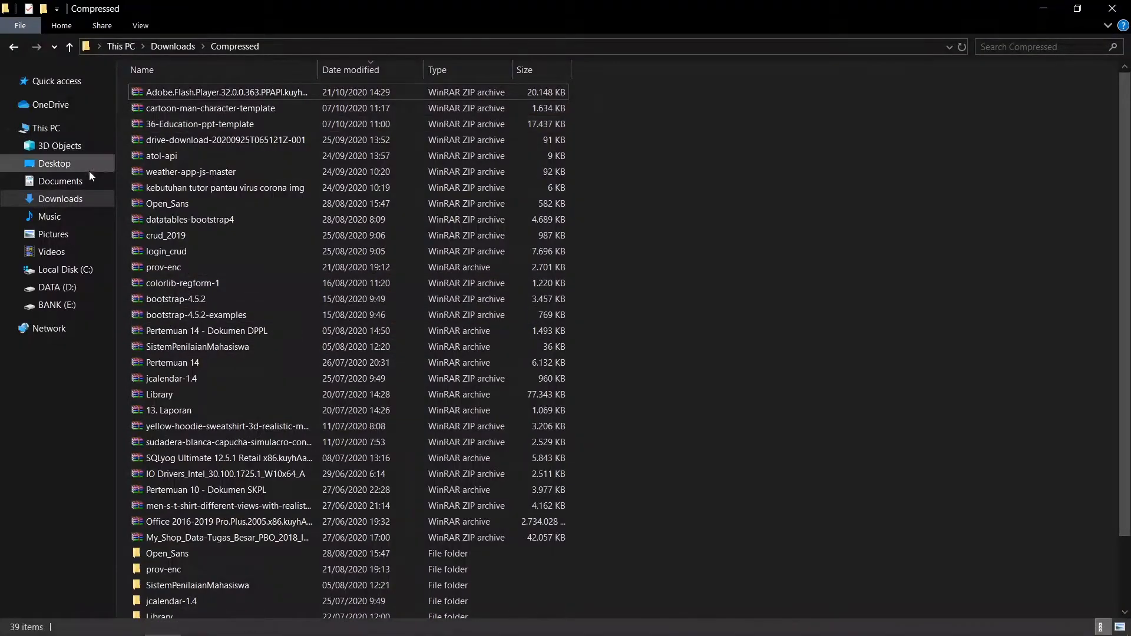
left_click(53, 288)
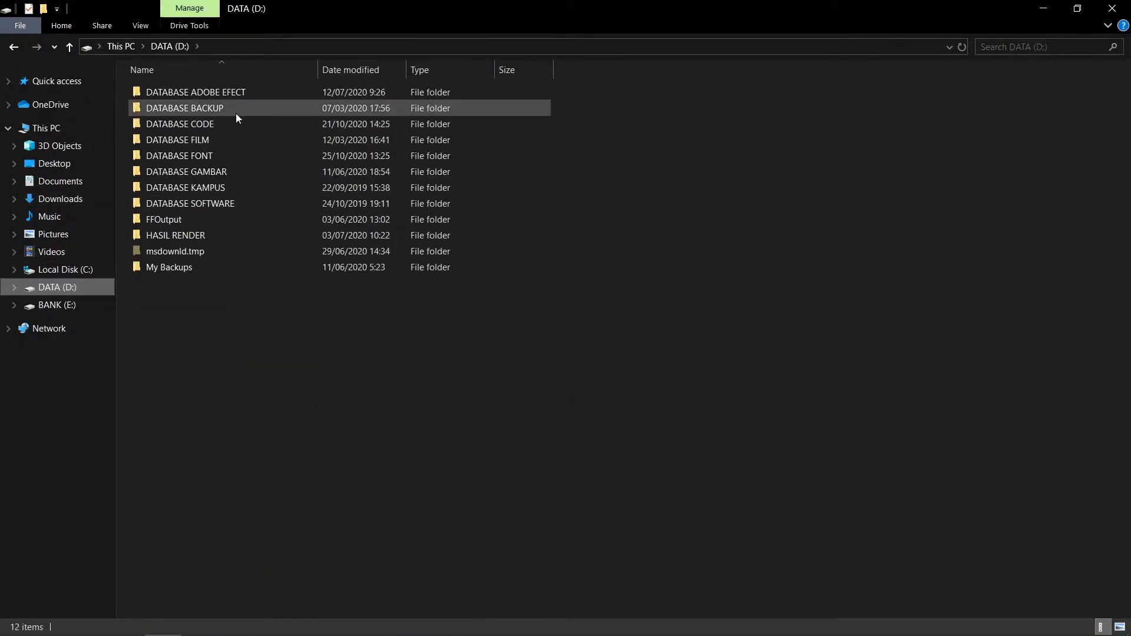
double_click(193, 125)
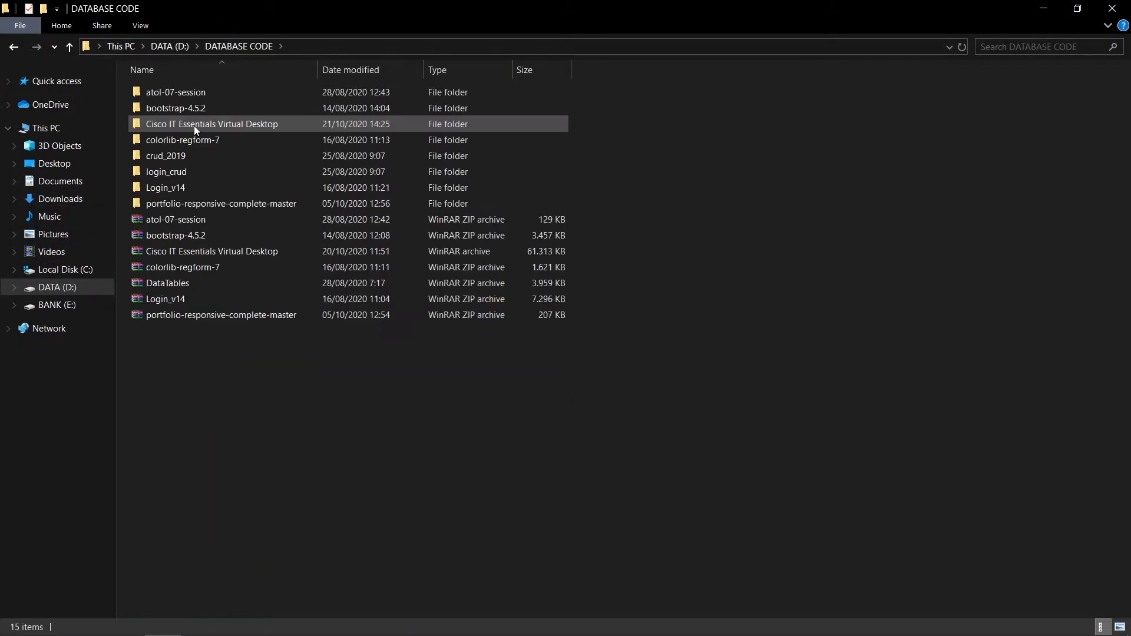
double_click(190, 123)
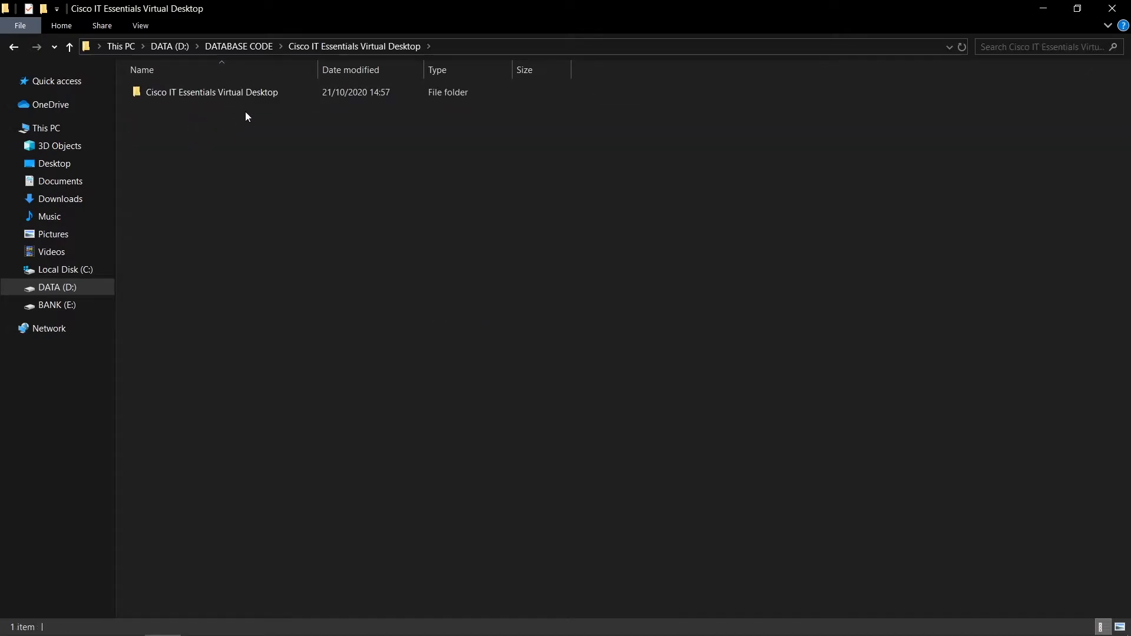
double_click(224, 94)
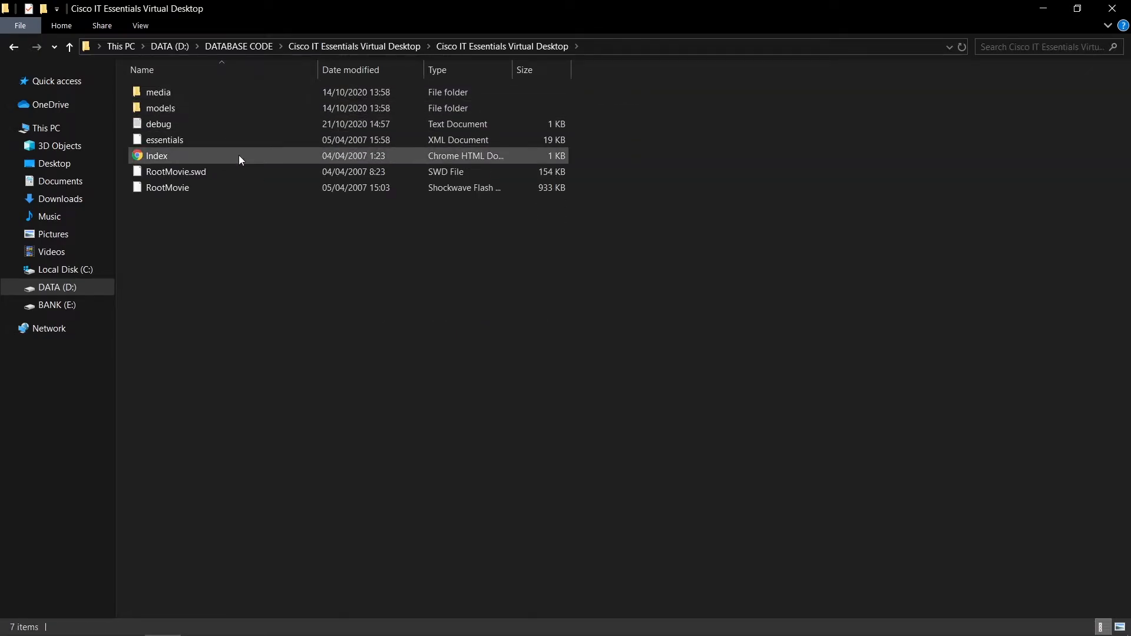
Open the Index HTML file with Internet Explorer and allow its blocked content.
right_click(239, 154)
left_click(162, 158)
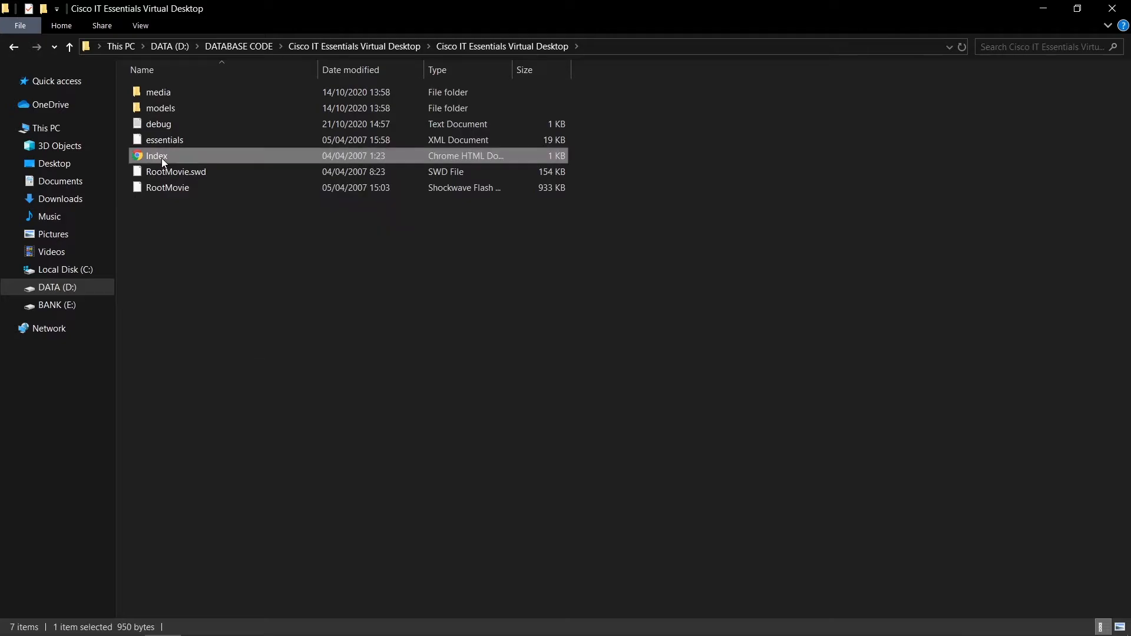
right_click(161, 158)
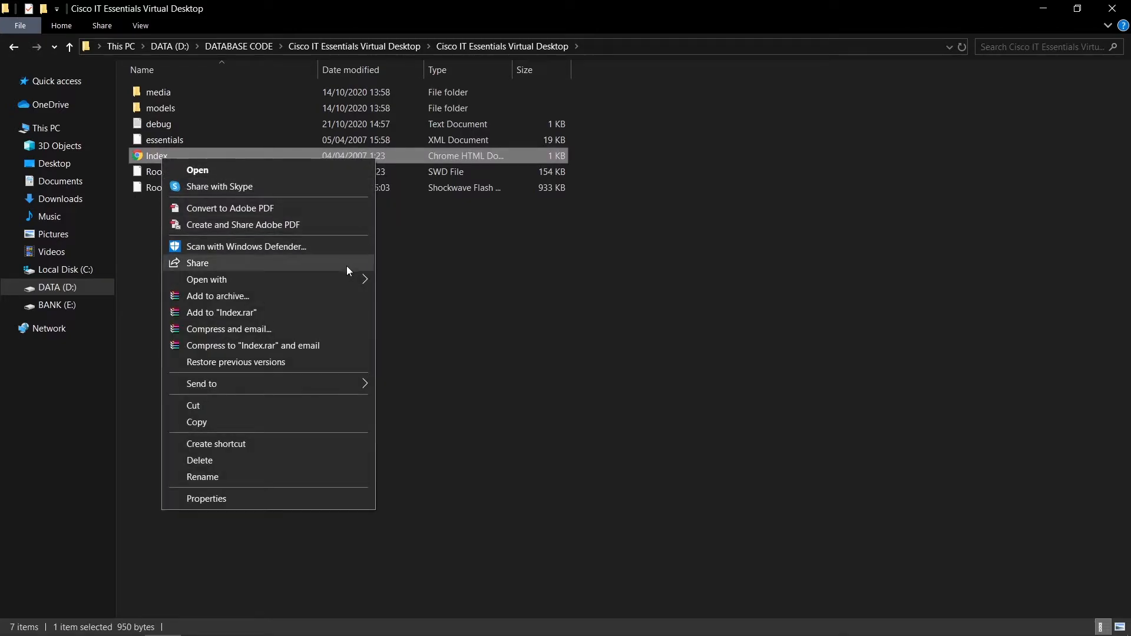
mouse_move(345, 283)
left_click(446, 300)
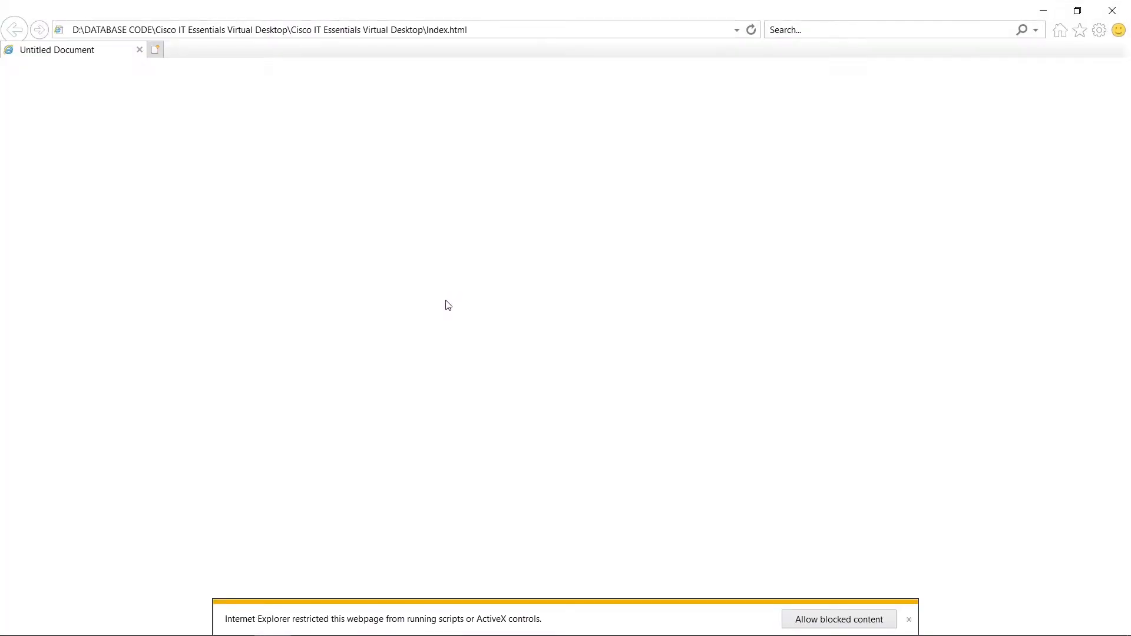
left_click(854, 624)
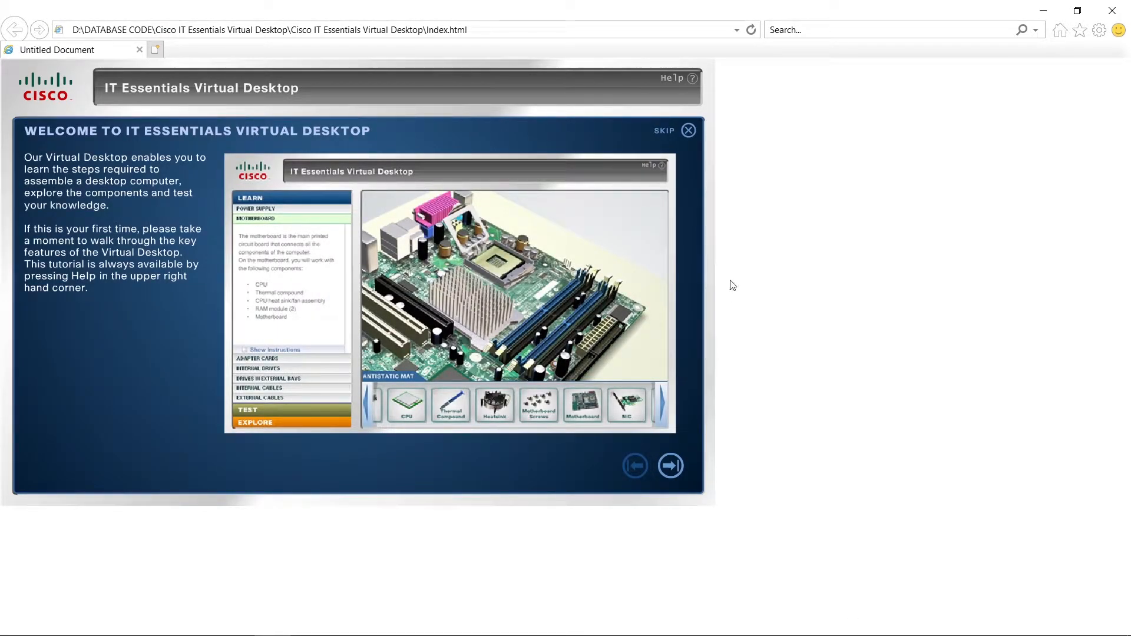
Skip the Virtual Desktop welcome tutorial and switch to Test mode.
left_click(689, 131)
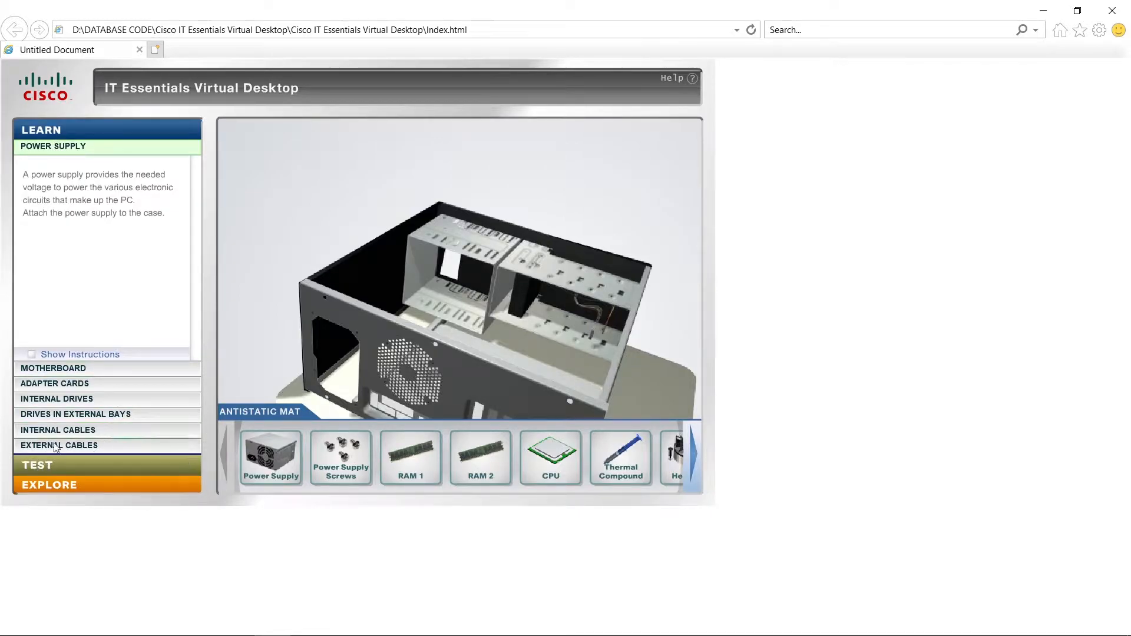
left_click(60, 470)
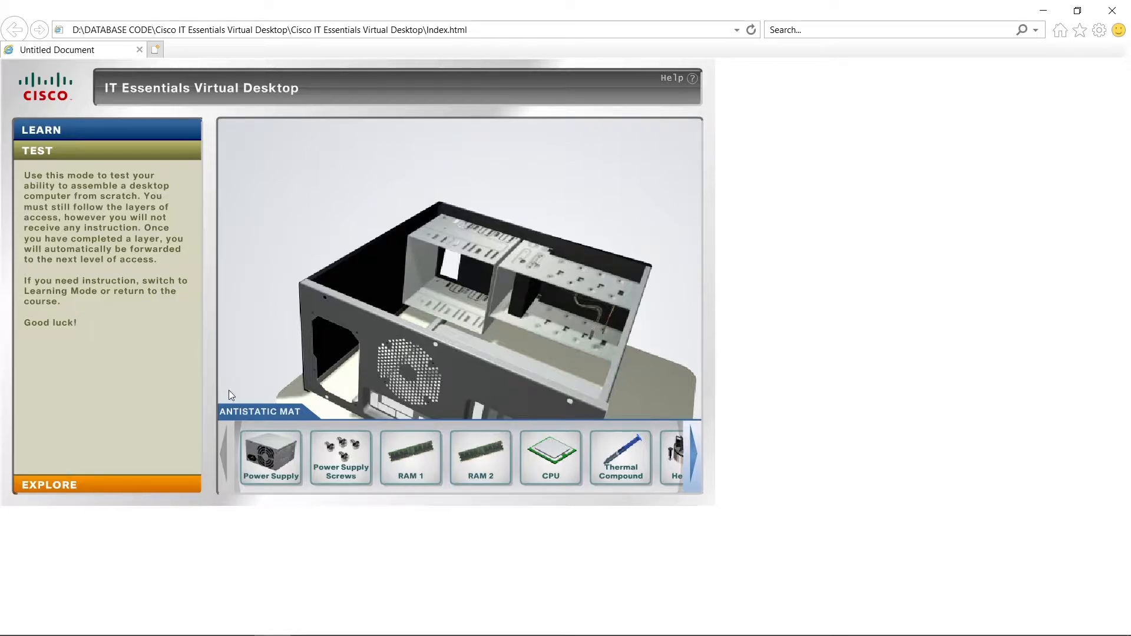
Install the power supply in the case, rotated so its fan faces the rear opening, and fasten it with the power supply screws.
mouse_move(277, 446)
left_click_drag(272, 455, 369, 320)
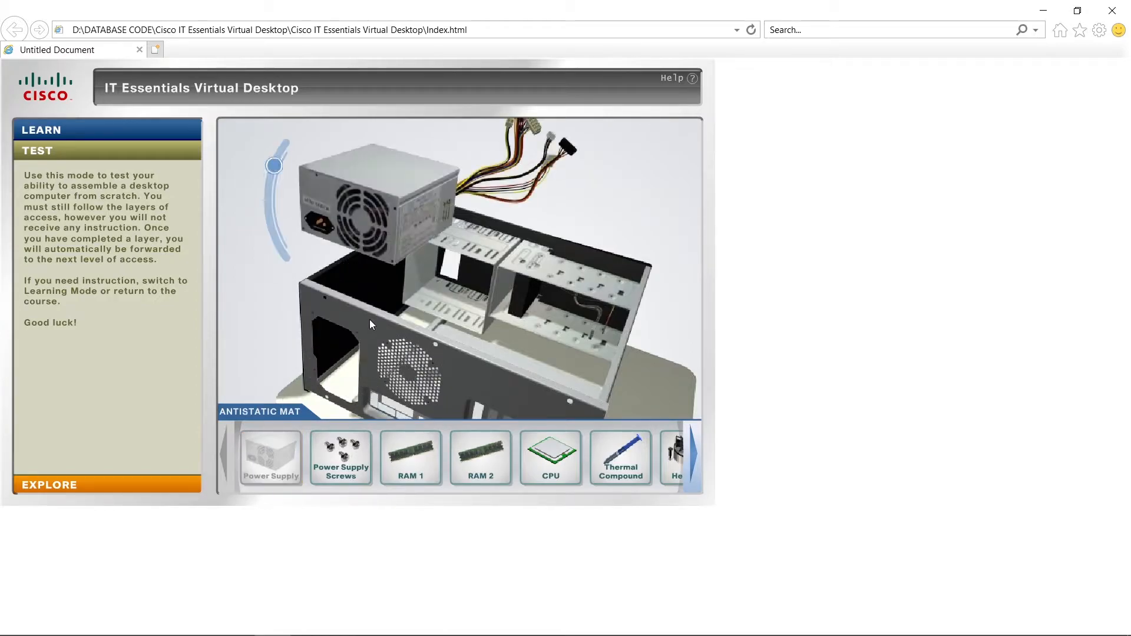
left_click(279, 171)
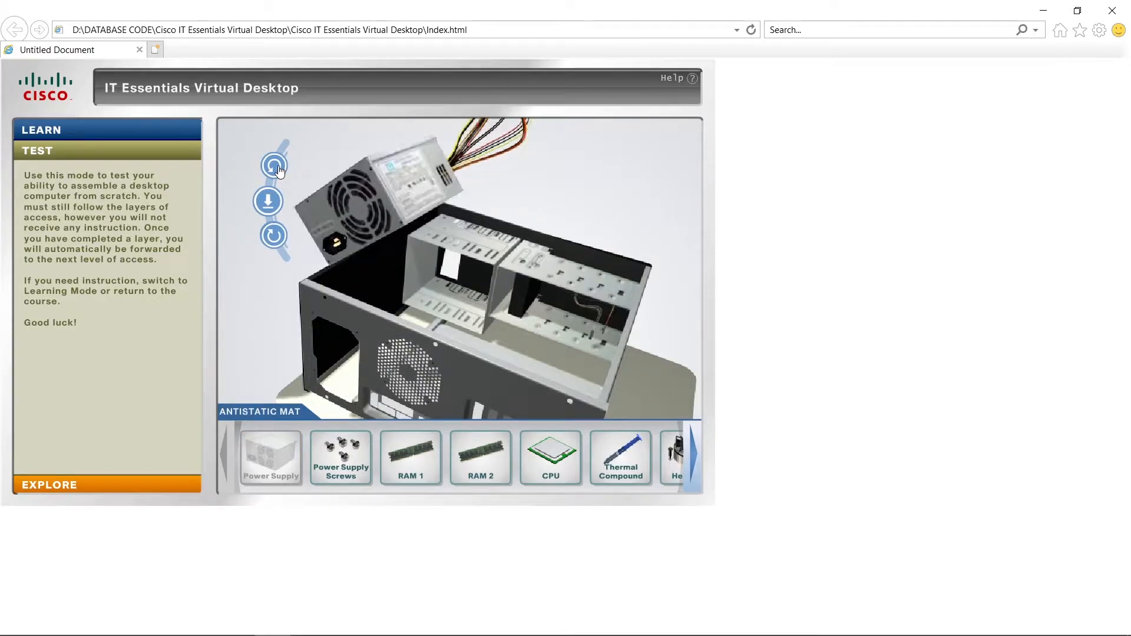
left_click(279, 229)
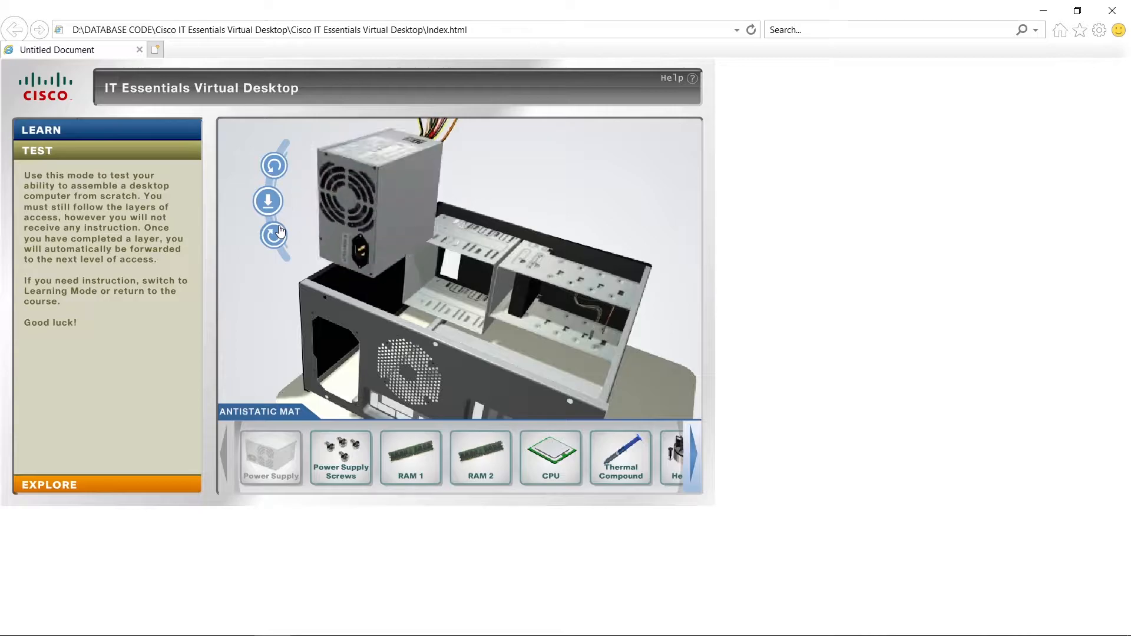
left_click(279, 170)
left_click(279, 170)
left_click(272, 199)
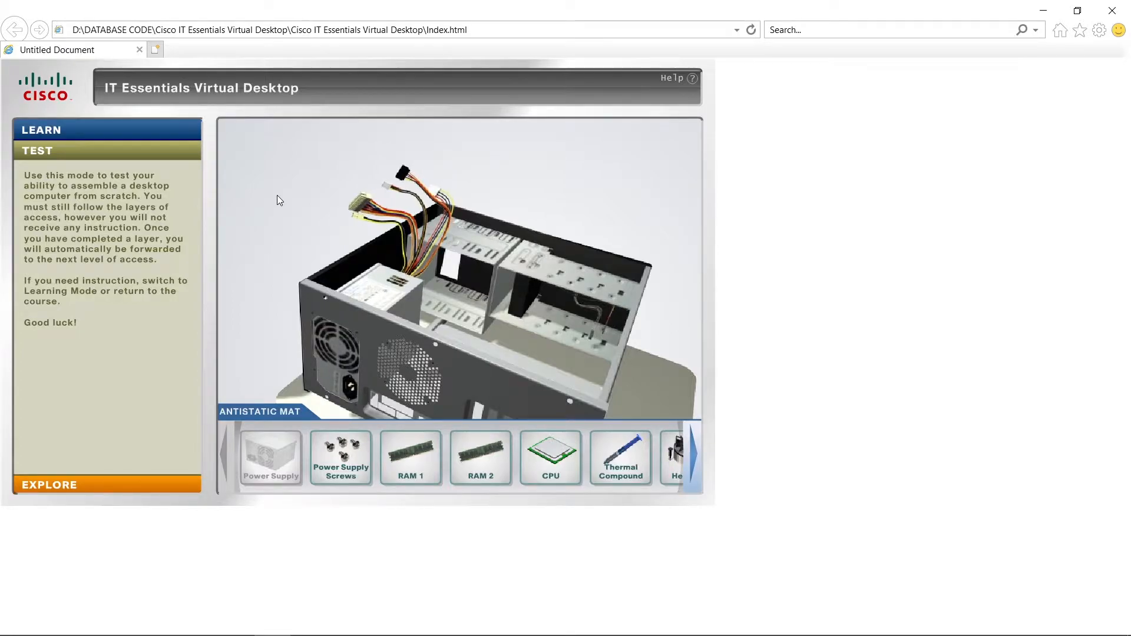
left_click(340, 455)
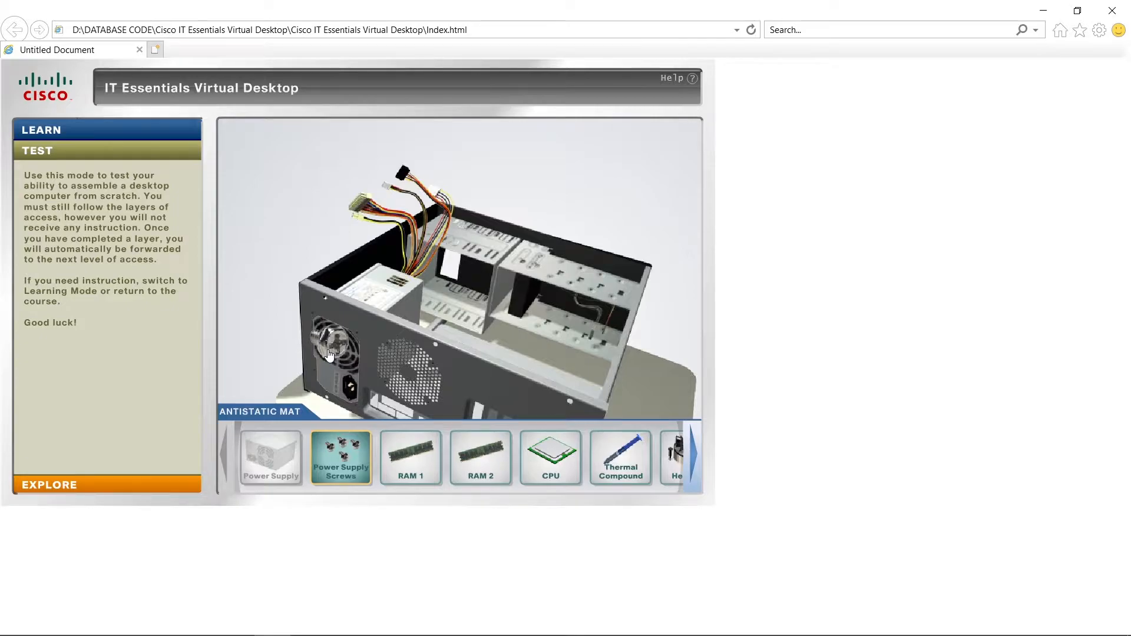
left_click(329, 355)
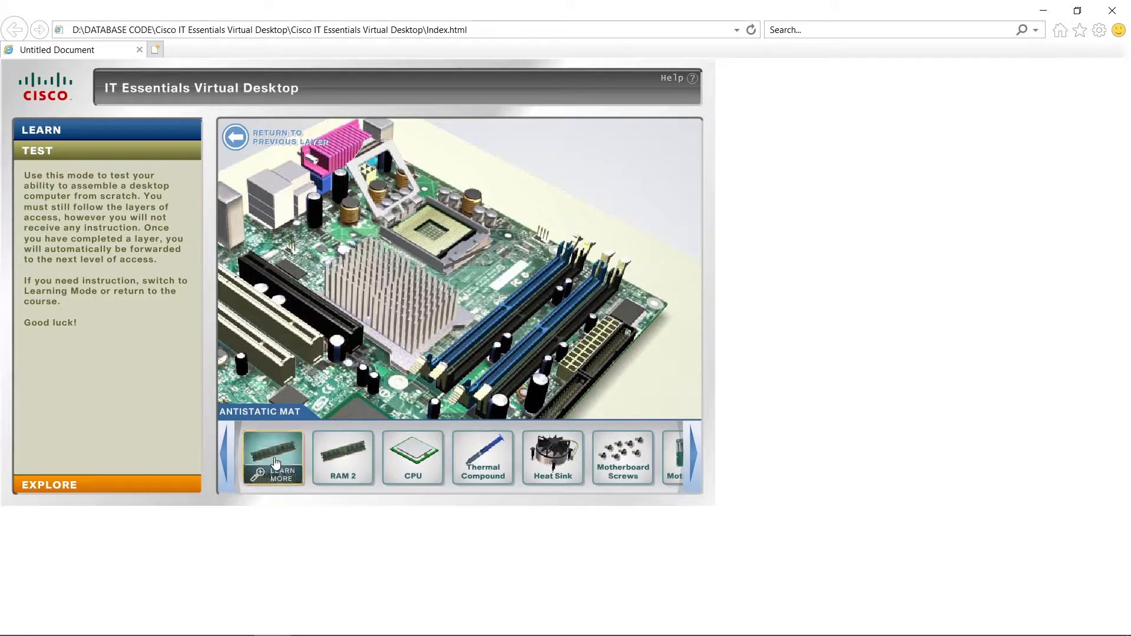
Install RAM 1 in the blue memory slot nearest the CPU socket, rotated to match the slot, and lock its latches.
left_click(273, 454)
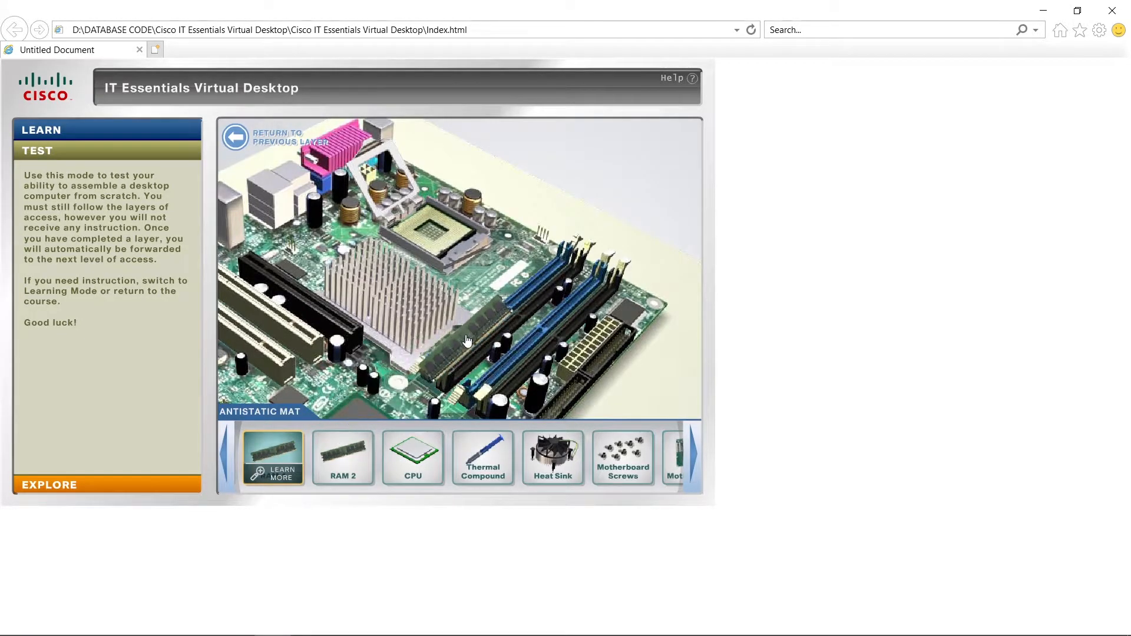
left_click(489, 305)
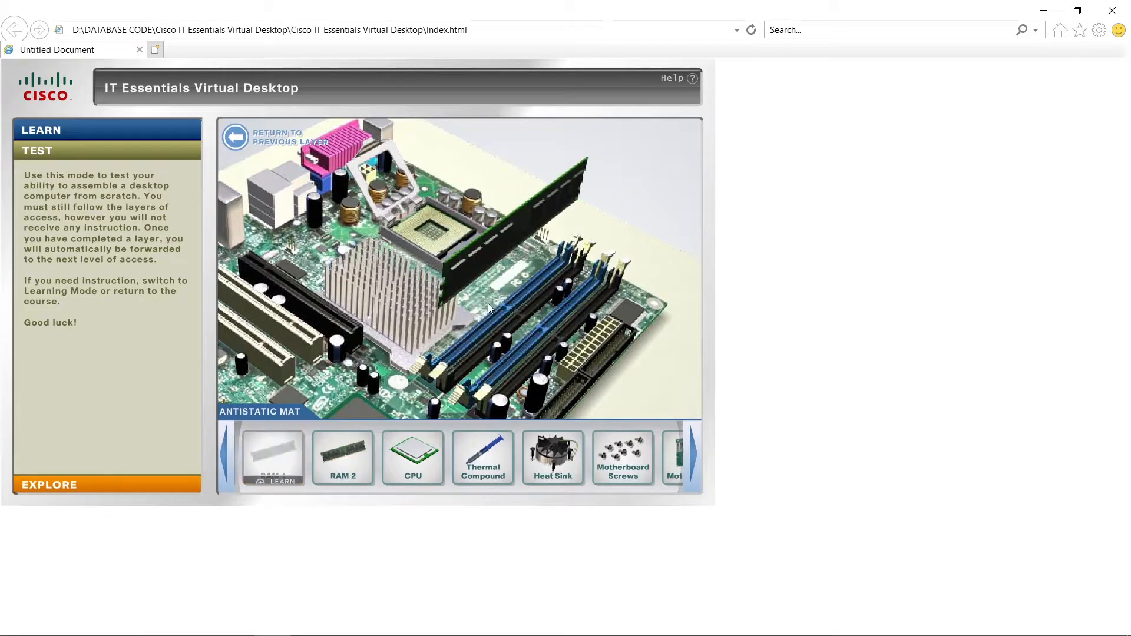
left_click(278, 241)
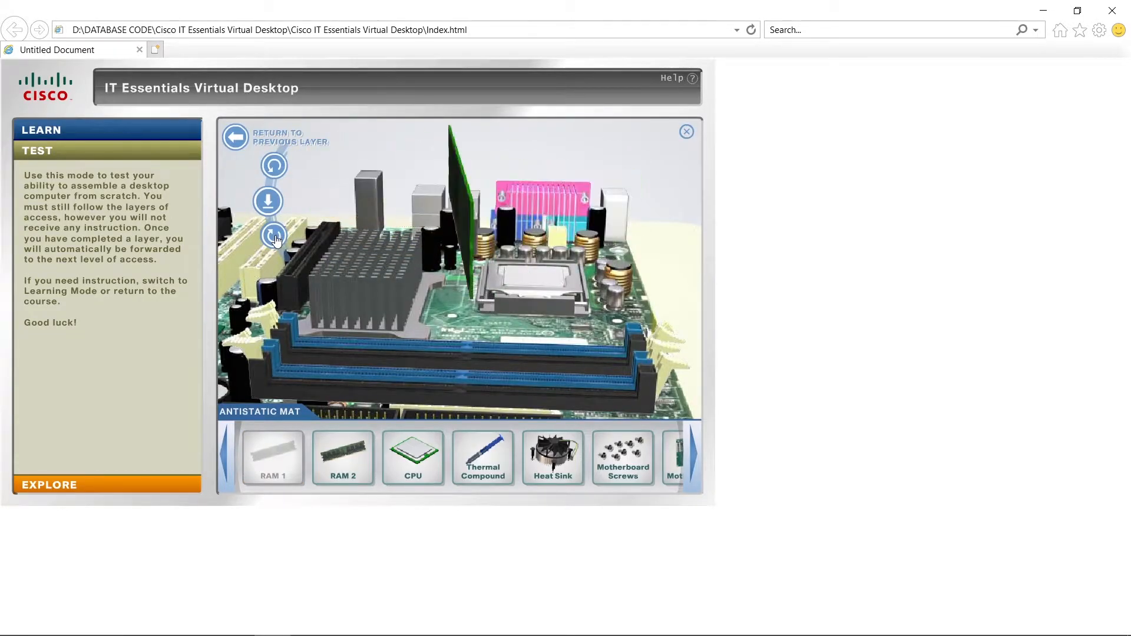
left_click(269, 201)
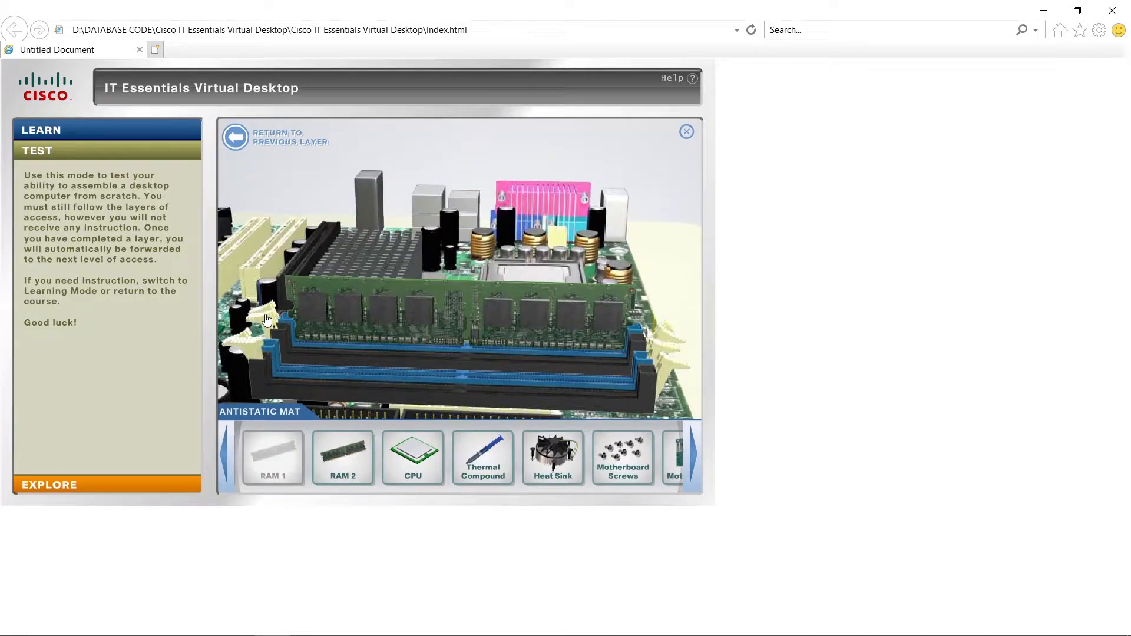
left_click(669, 338)
Install RAM 2 in the other blue memory slot, rotated to match the slot, and lock its latches.
left_click_drag(343, 453, 539, 331)
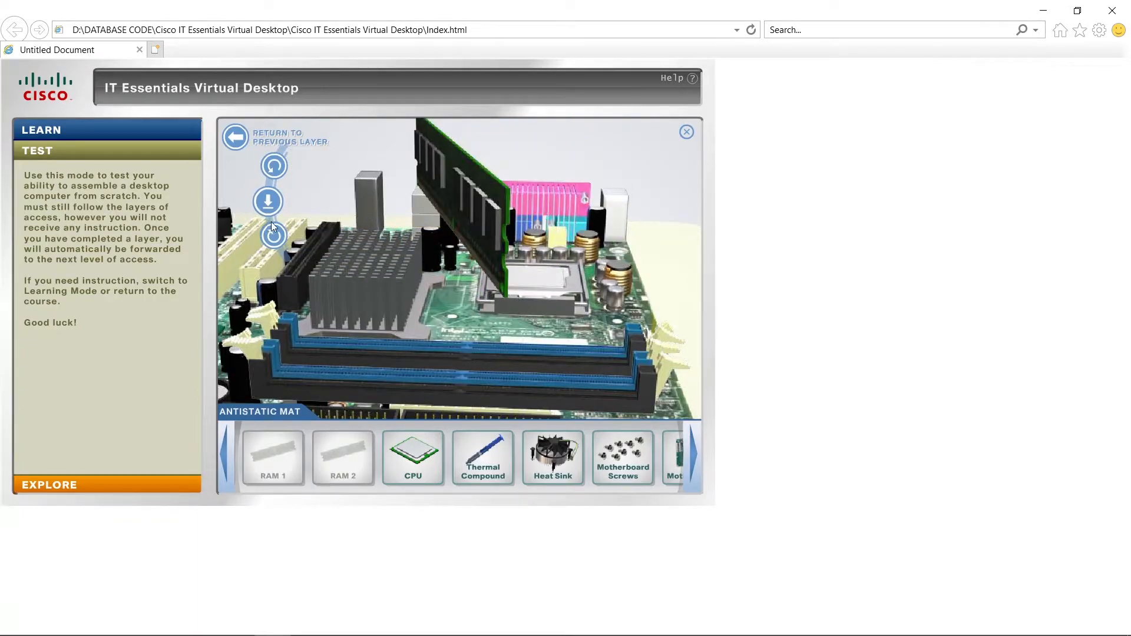
left_click(274, 236)
left_click(274, 235)
left_click(274, 235)
left_click(274, 235)
left_click(274, 234)
left_click(274, 234)
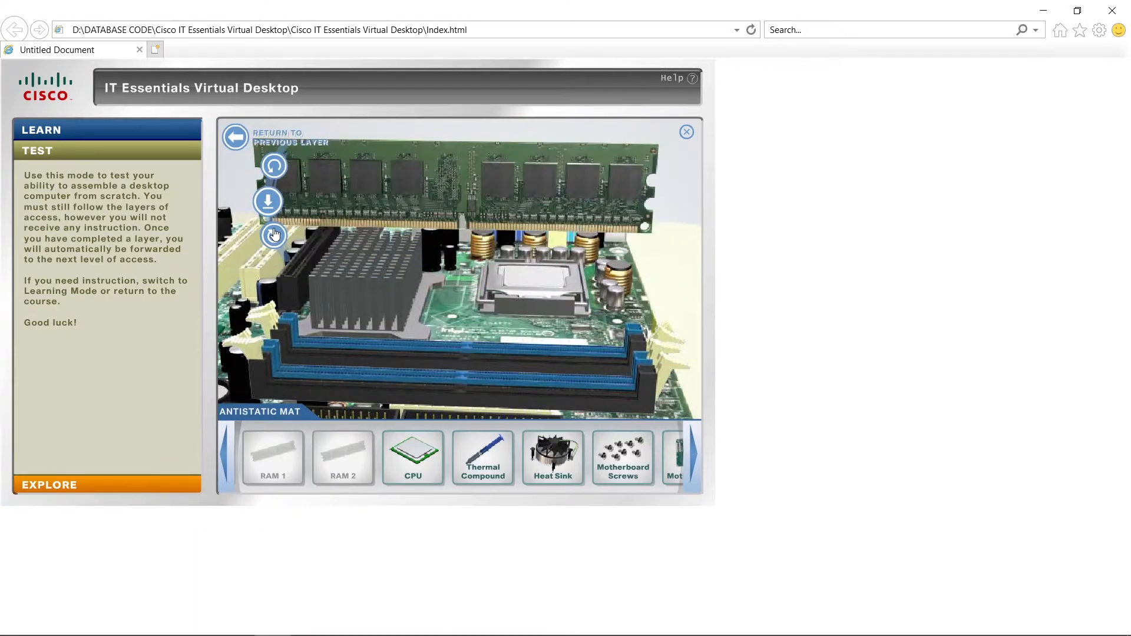
left_click(269, 202)
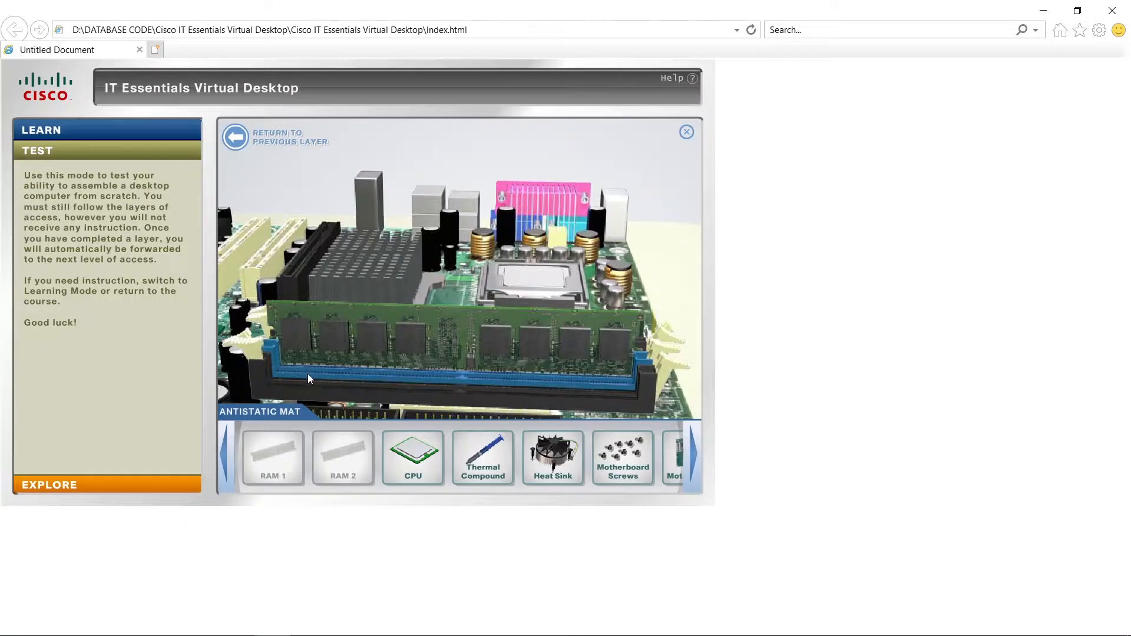
left_click(664, 353)
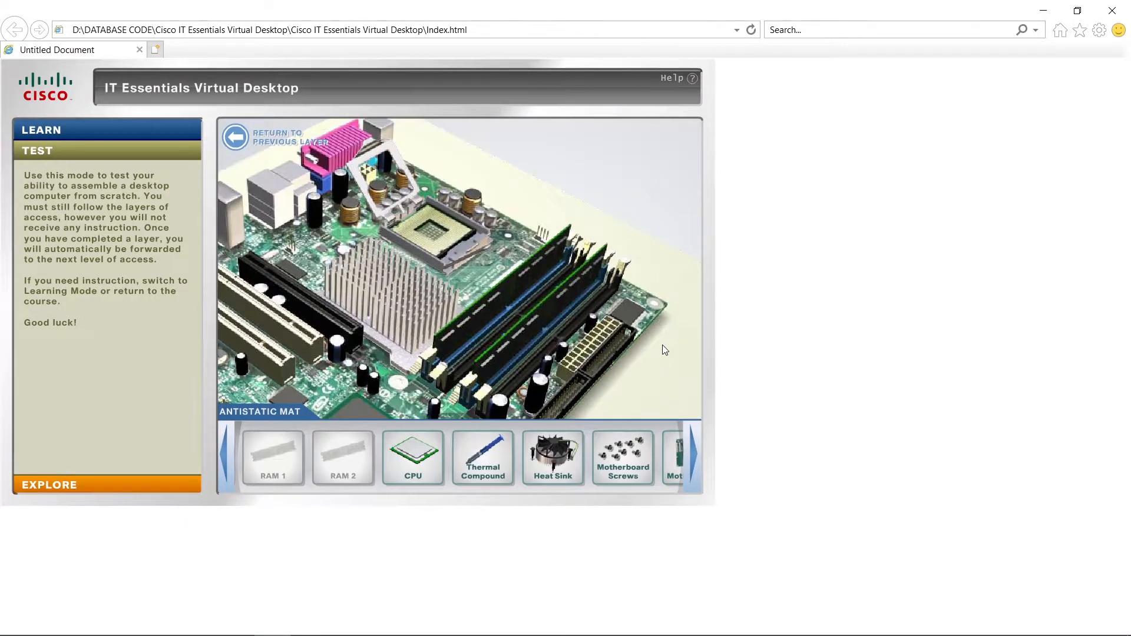
Seat the CPU in its socket with the notches aligned, and secure it with the load plate and lever.
mouse_move(430, 441)
left_click_drag(430, 441, 427, 229)
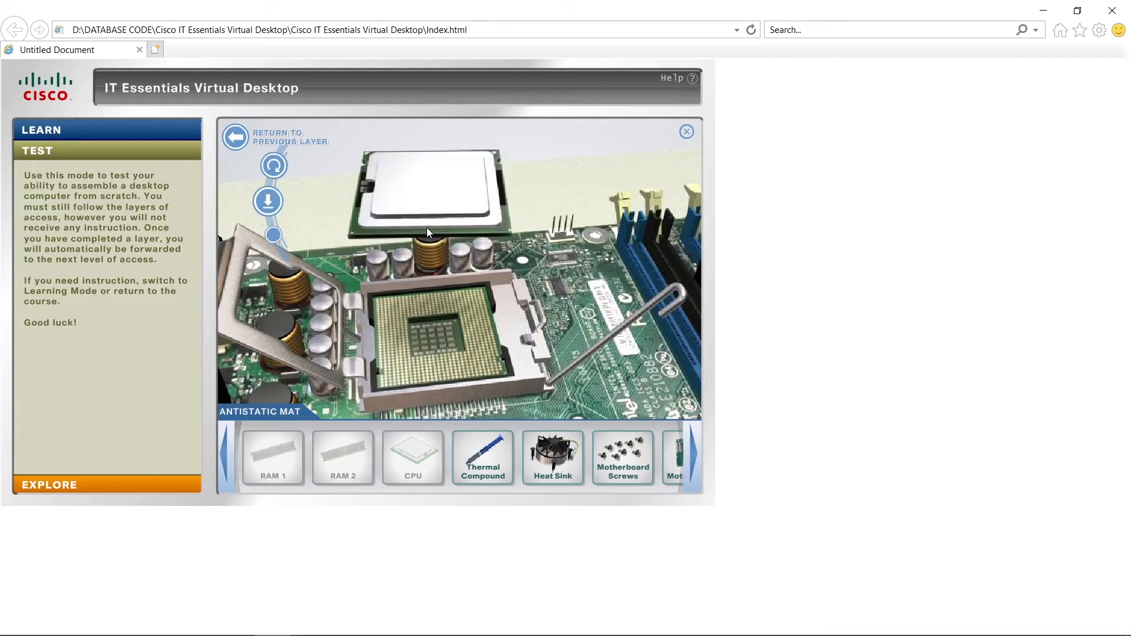
left_click(274, 165)
left_click(275, 165)
left_click(269, 202)
left_click(268, 202)
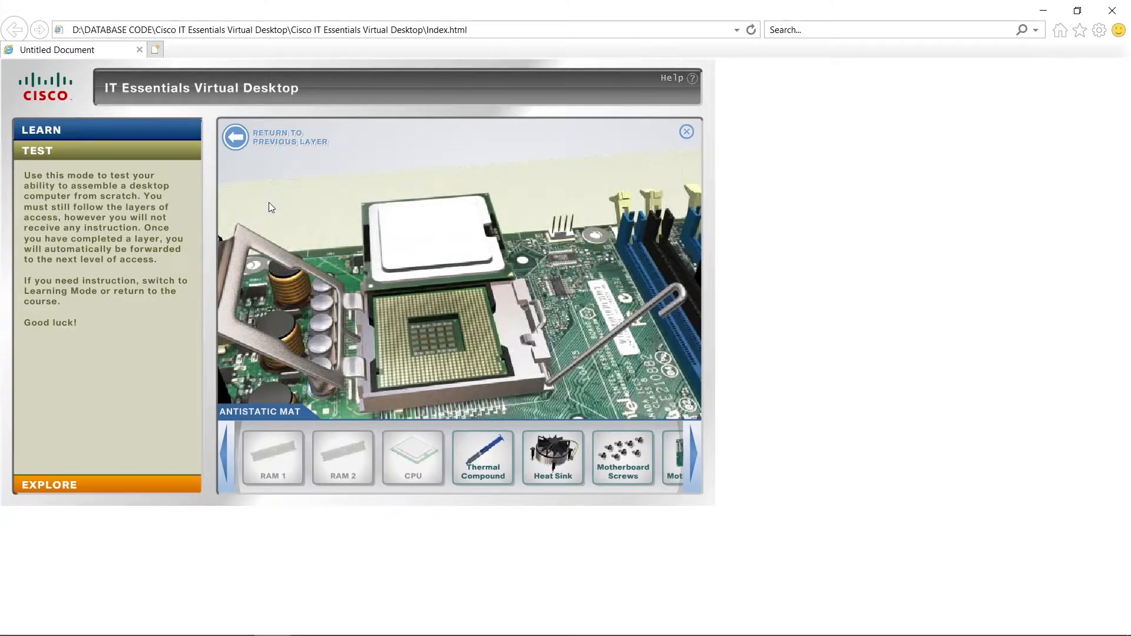
left_click(223, 285)
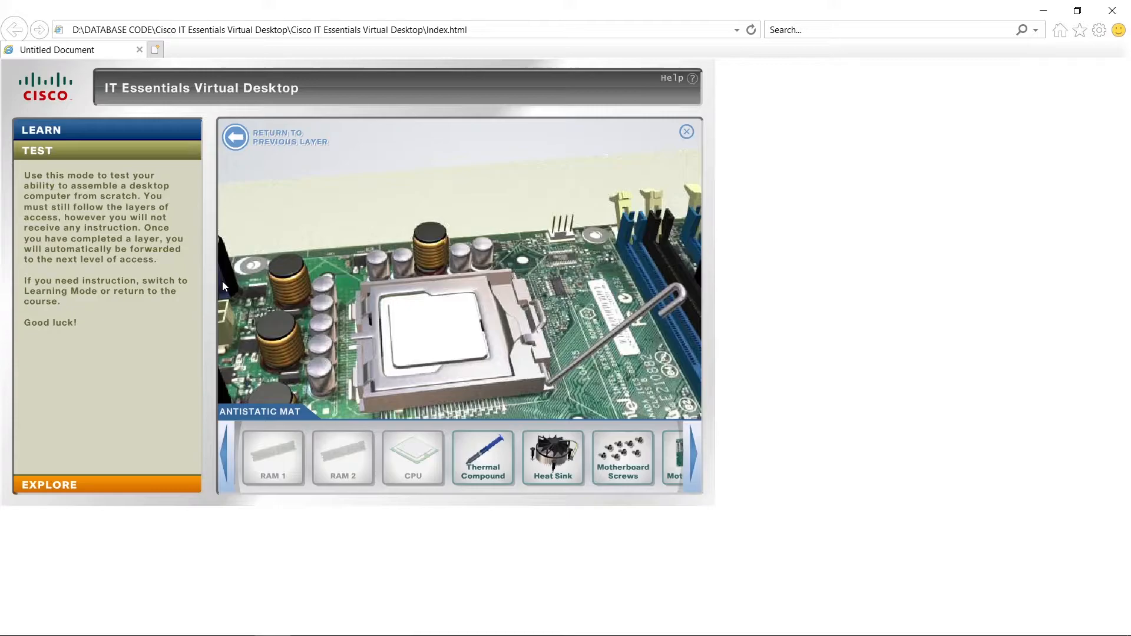
left_click(677, 290)
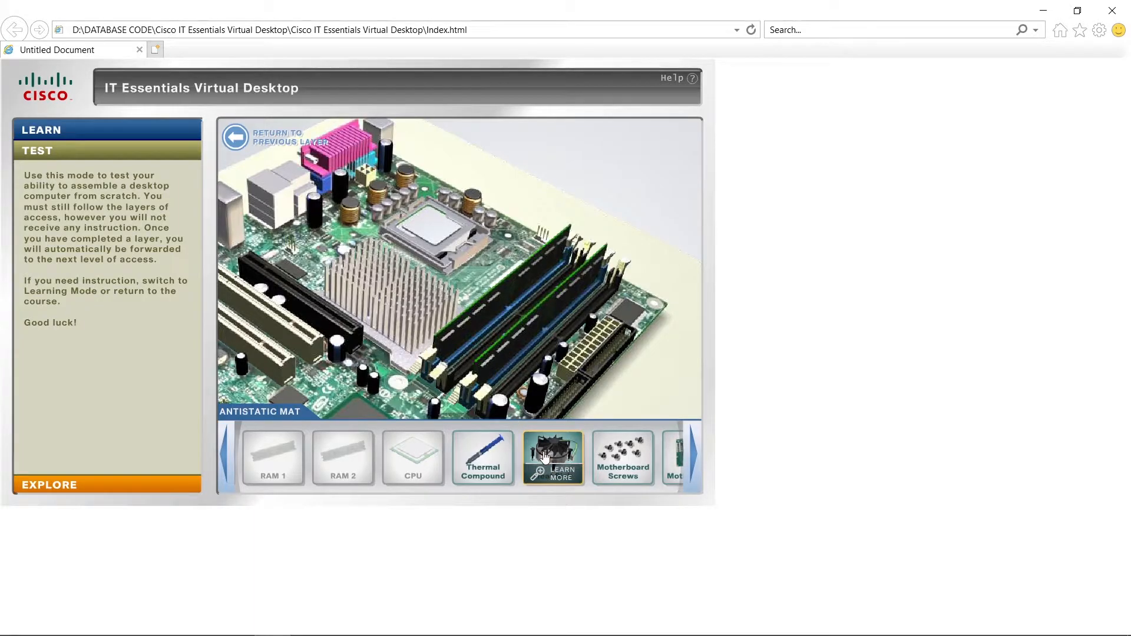
Apply thermal compound to the CPU and mount the heat sink over it, locking its retaining pins.
left_click_drag(544, 457, 504, 412)
left_click_drag(484, 455, 499, 182)
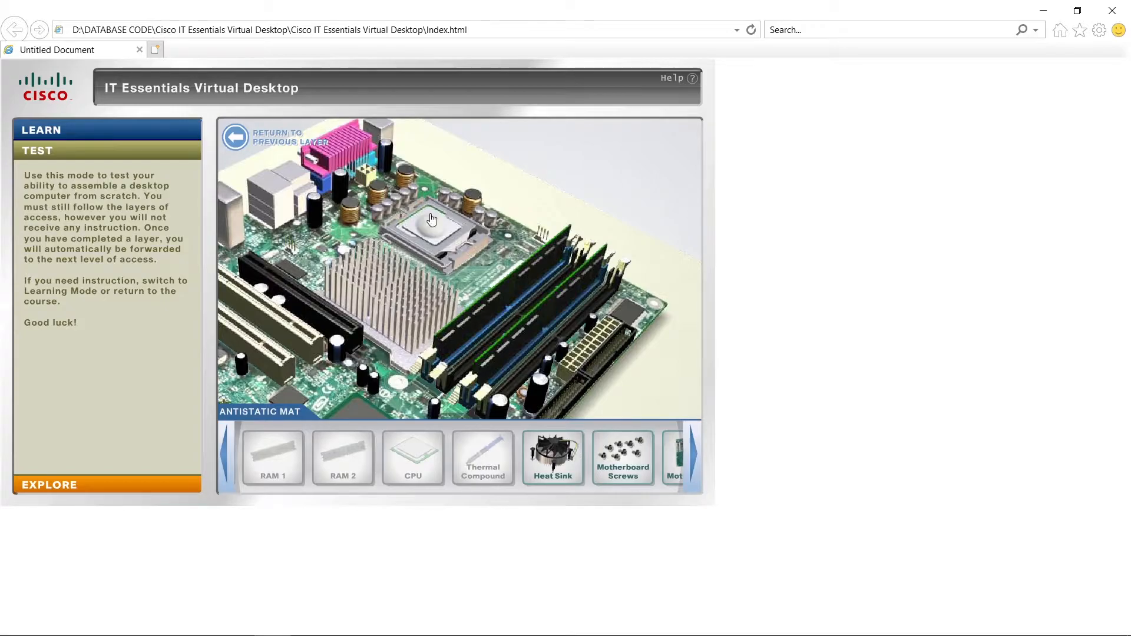
left_click_drag(552, 449, 456, 214)
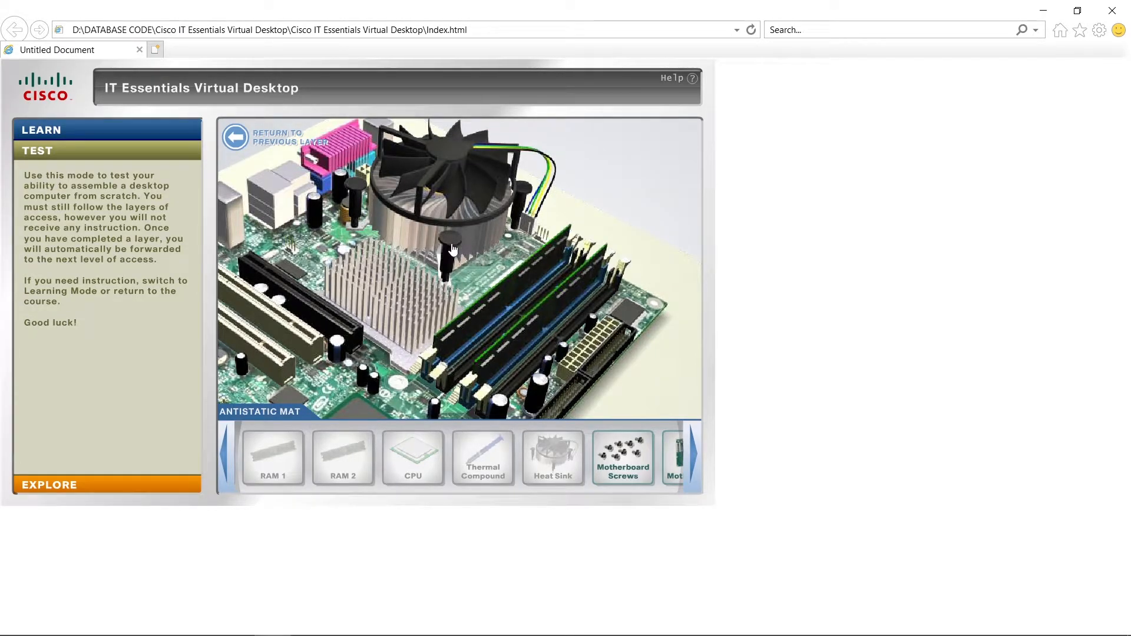
left_click(355, 191)
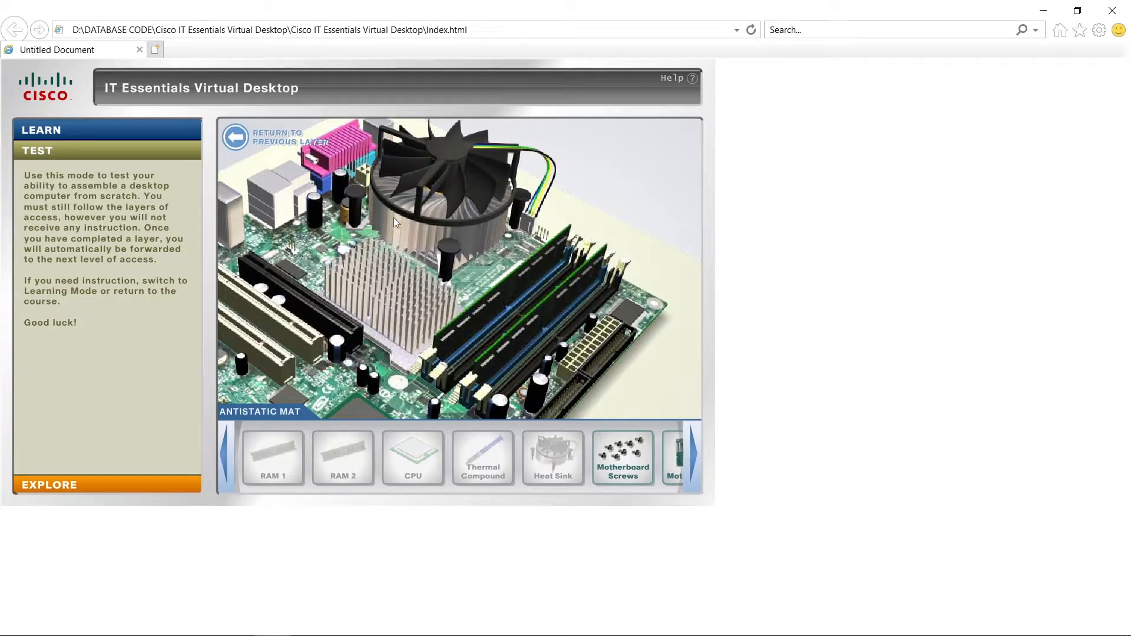
Connect the heat sink fan cable to its motherboard header, rotating the connector to fit the pins.
left_click(529, 226)
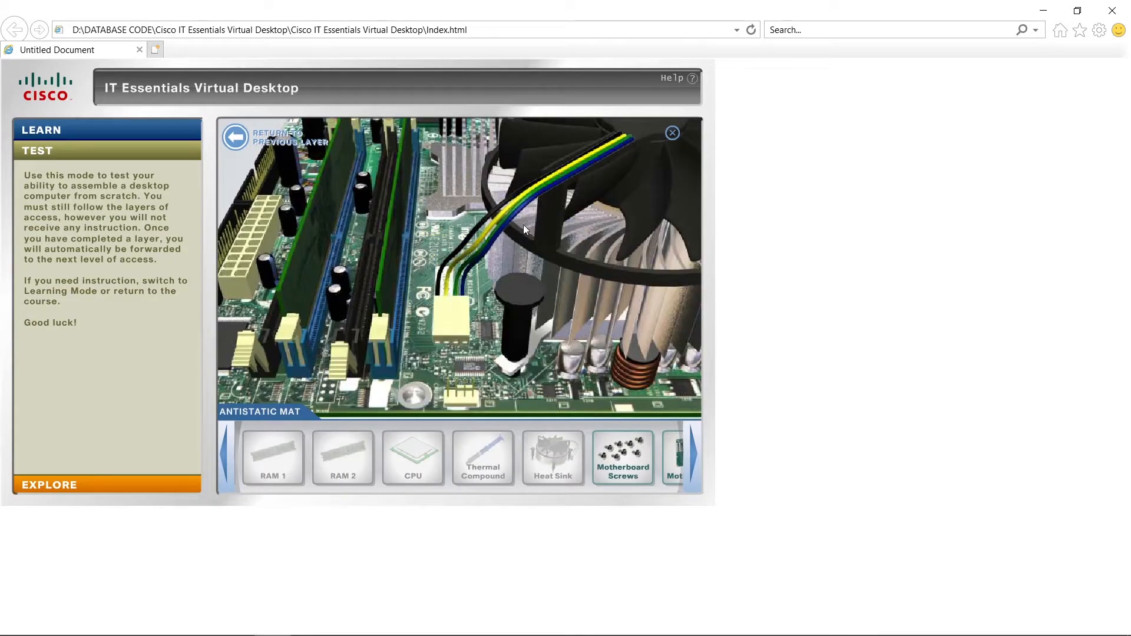
left_click(282, 176)
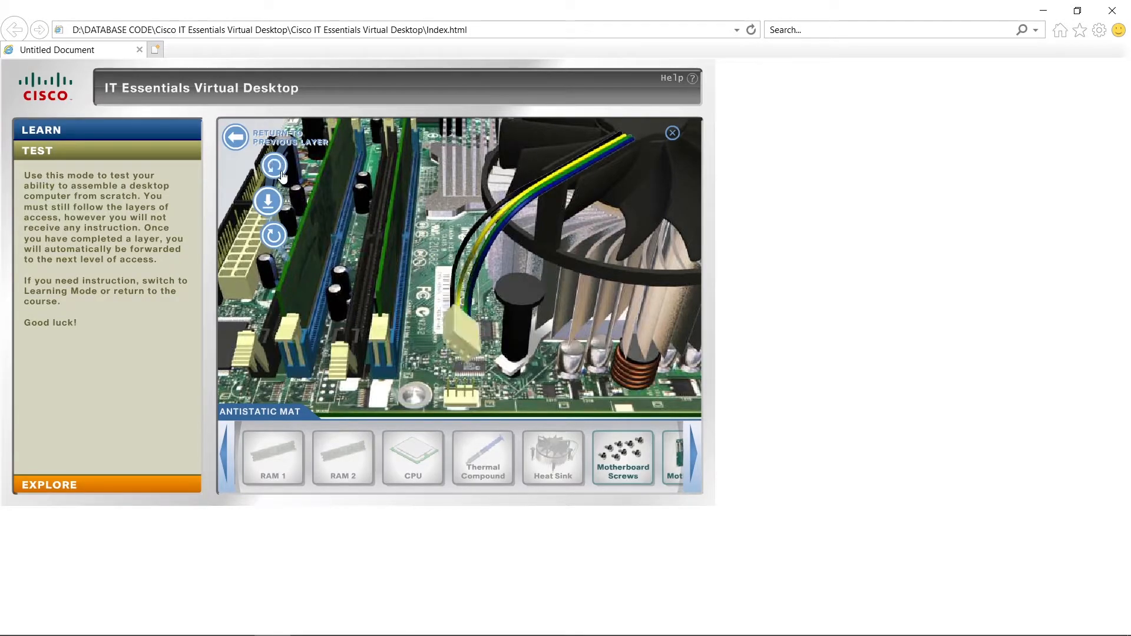
left_click(272, 202)
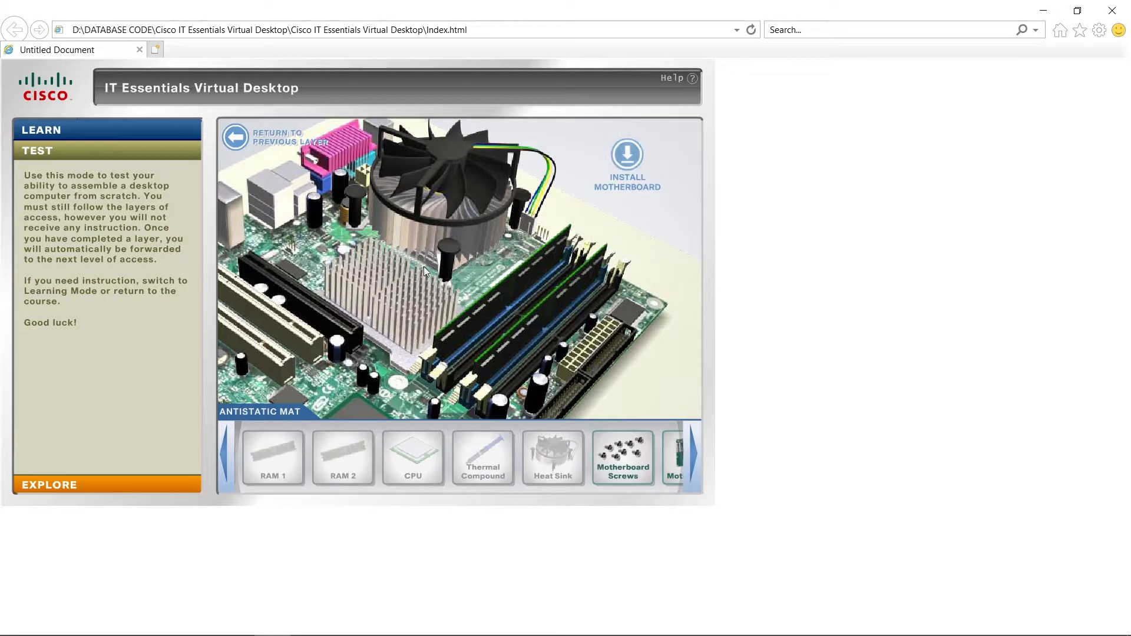
Install the motherboard in the case, rotated so its ports face the rear panel, and fasten it with the motherboard screws.
left_click(634, 165)
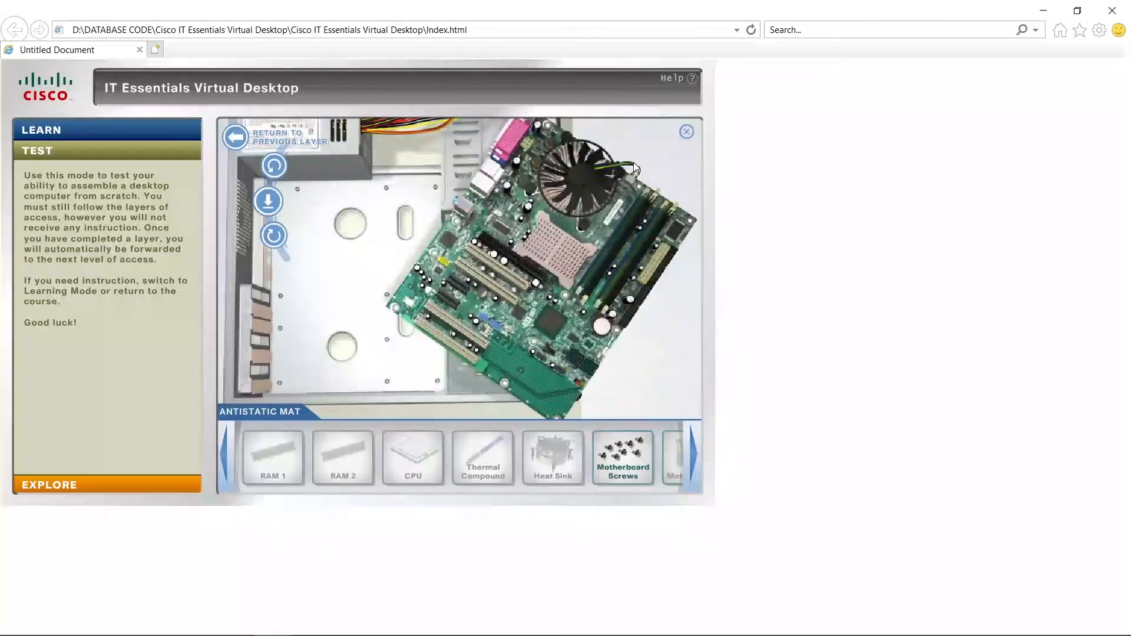
left_click(274, 236)
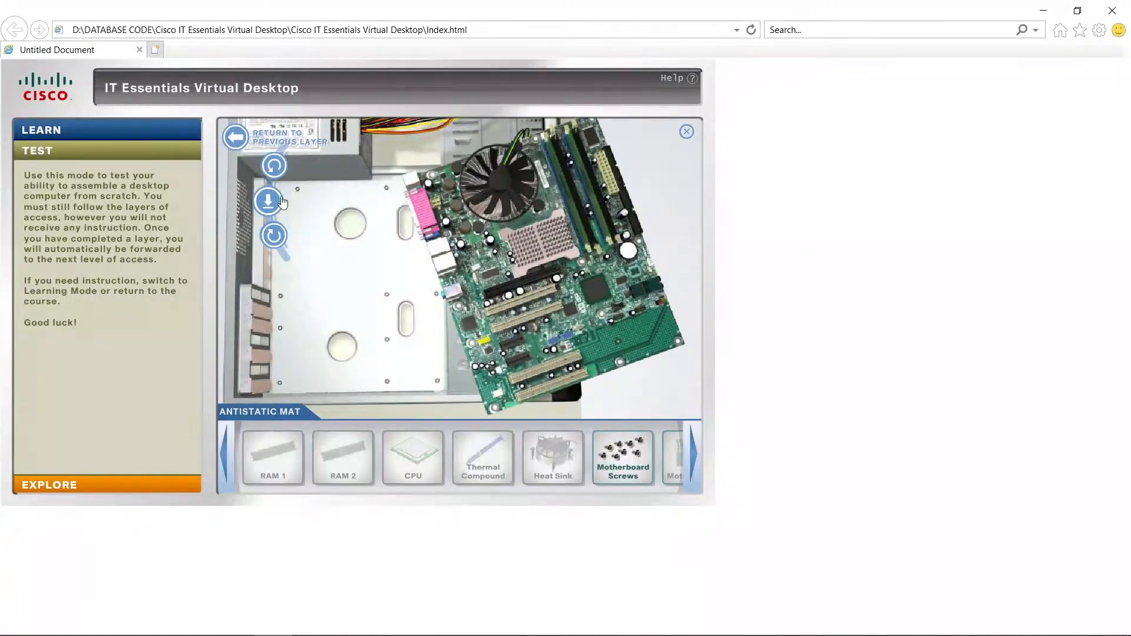
left_click(275, 235)
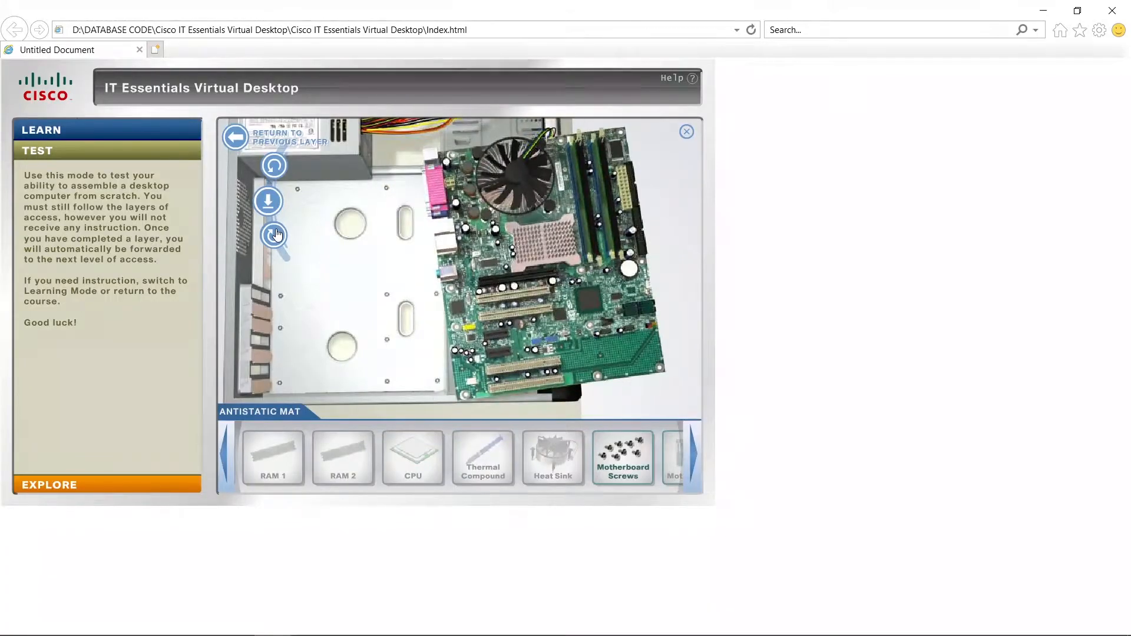
left_click(272, 207)
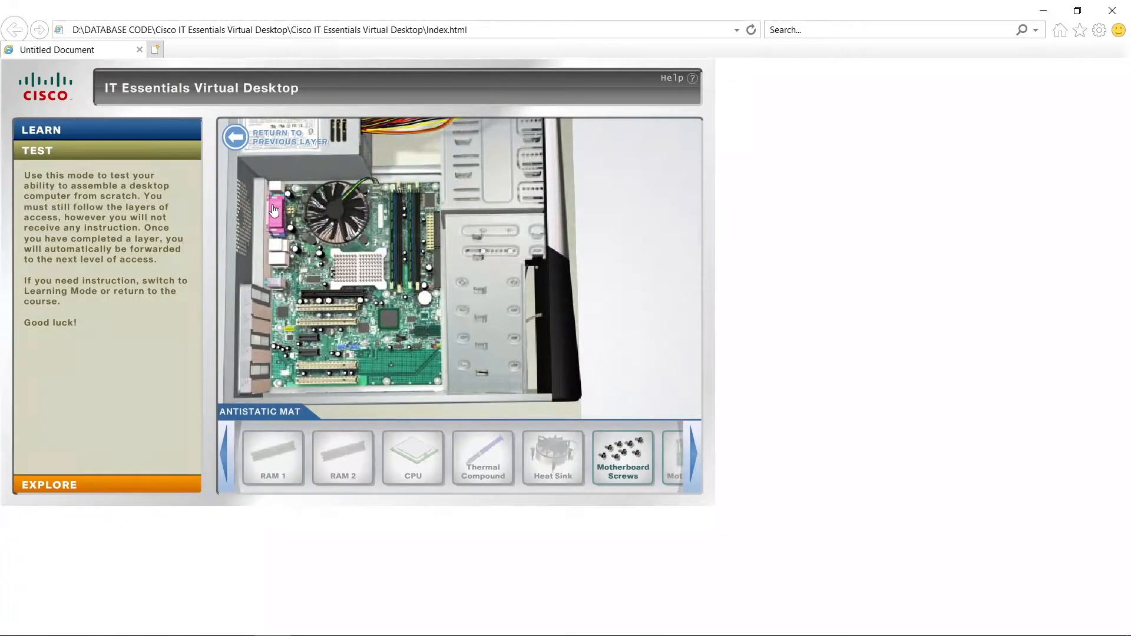
left_click_drag(625, 460, 348, 288)
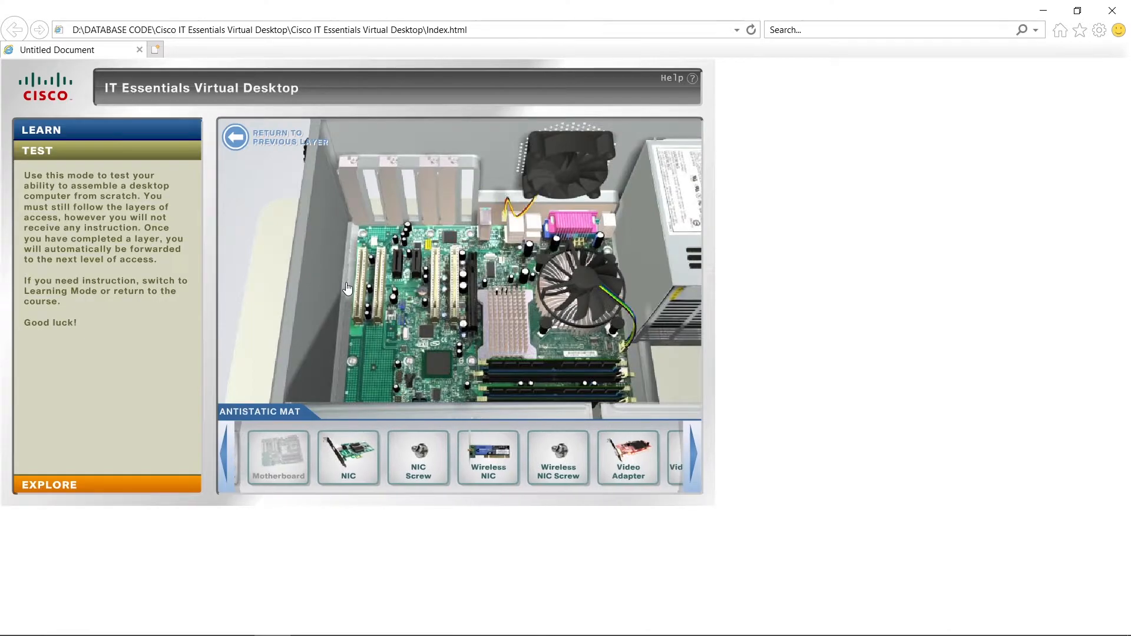
Install the NIC, wireless NIC and video adapter in their matching expansion slots, fastening each card with its own screw.
left_click_drag(296, 452, 397, 242)
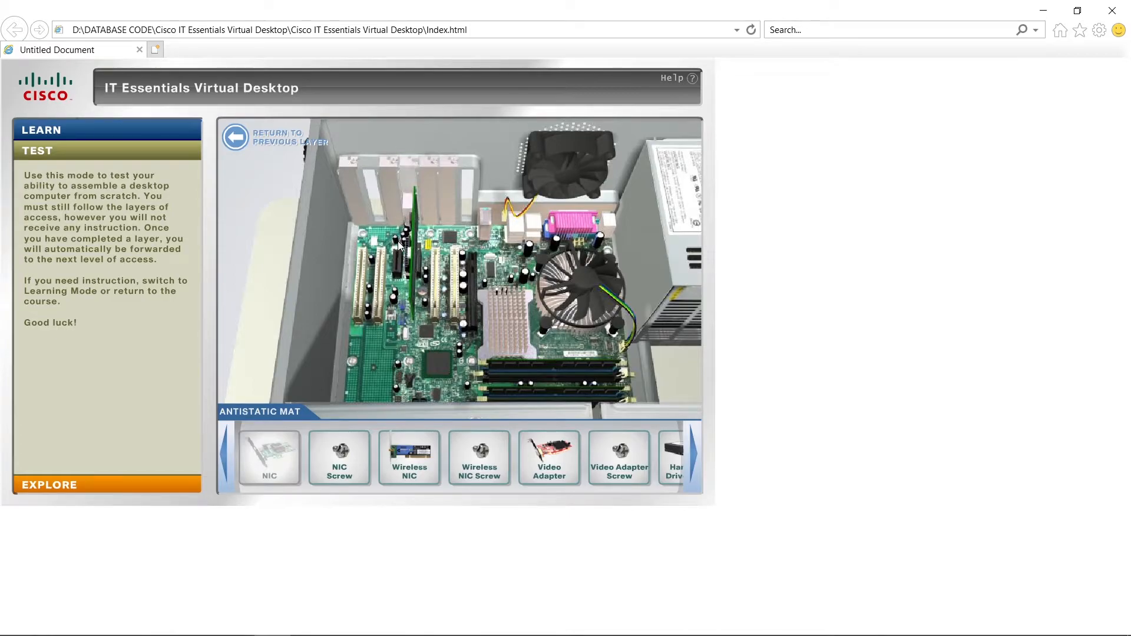
left_click_drag(340, 455, 414, 170)
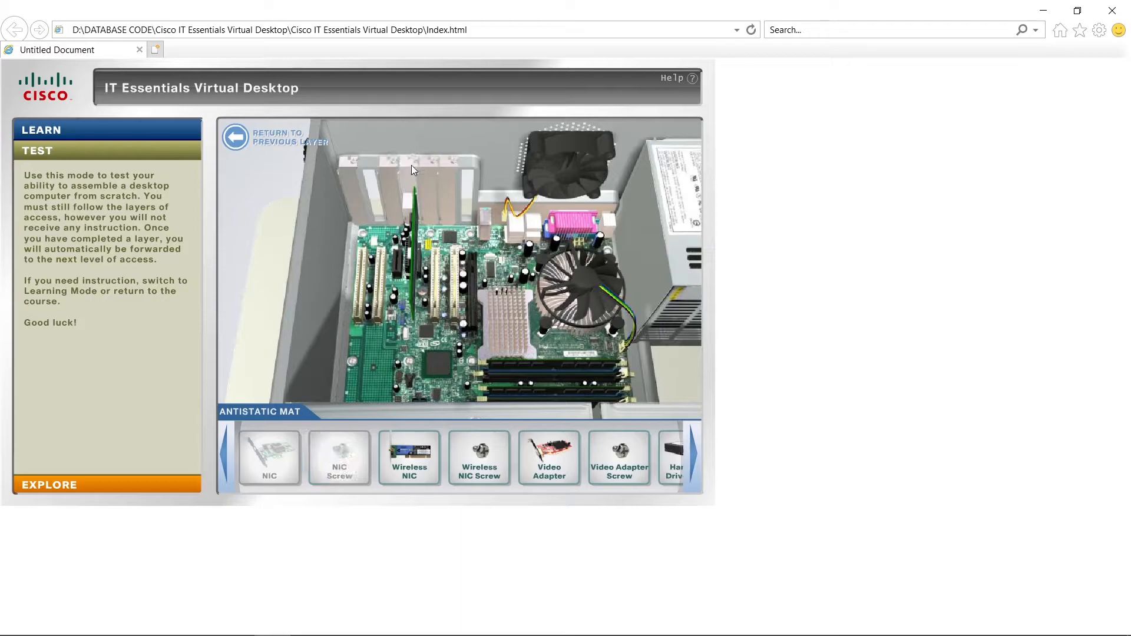
left_click_drag(410, 455, 370, 235)
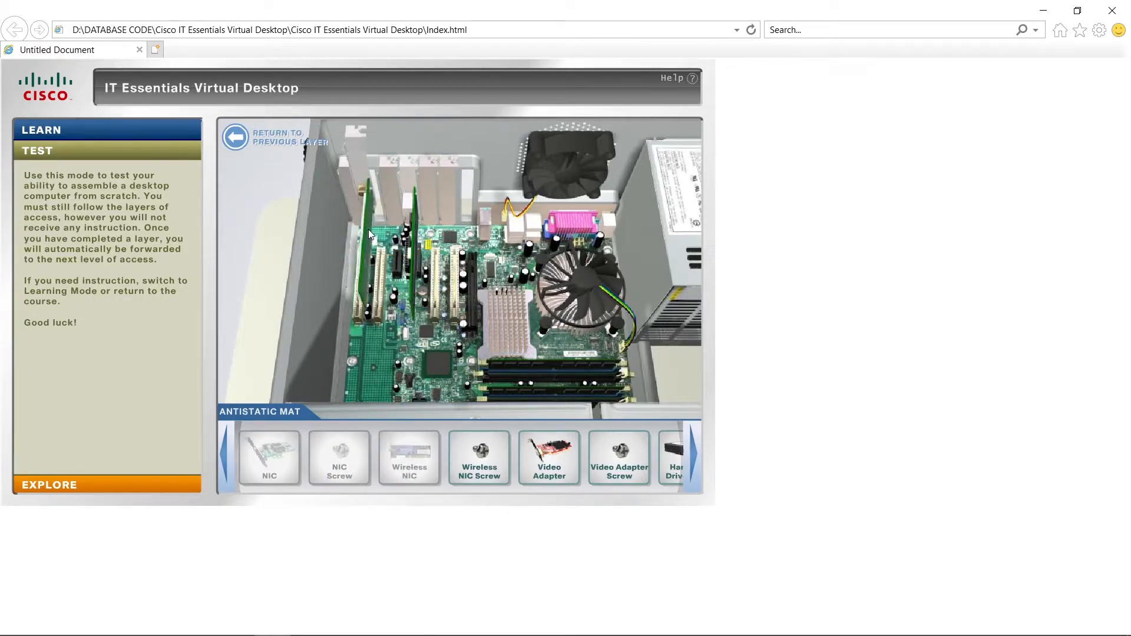
left_click_drag(479, 455, 374, 178)
left_click_drag(550, 453, 454, 232)
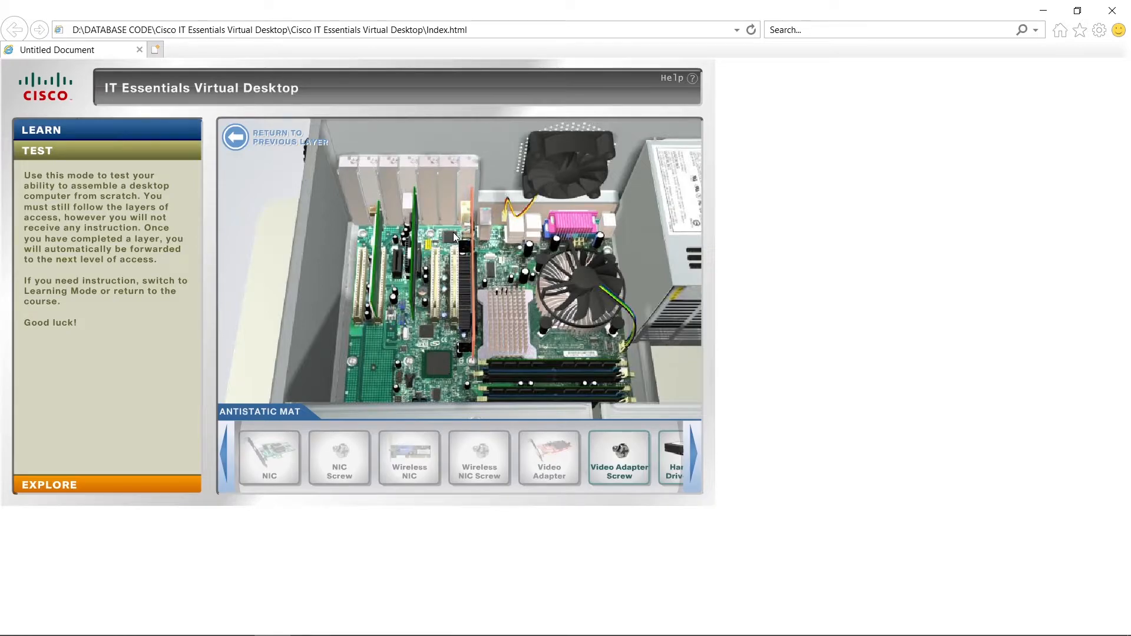
left_click_drag(596, 440, 475, 184)
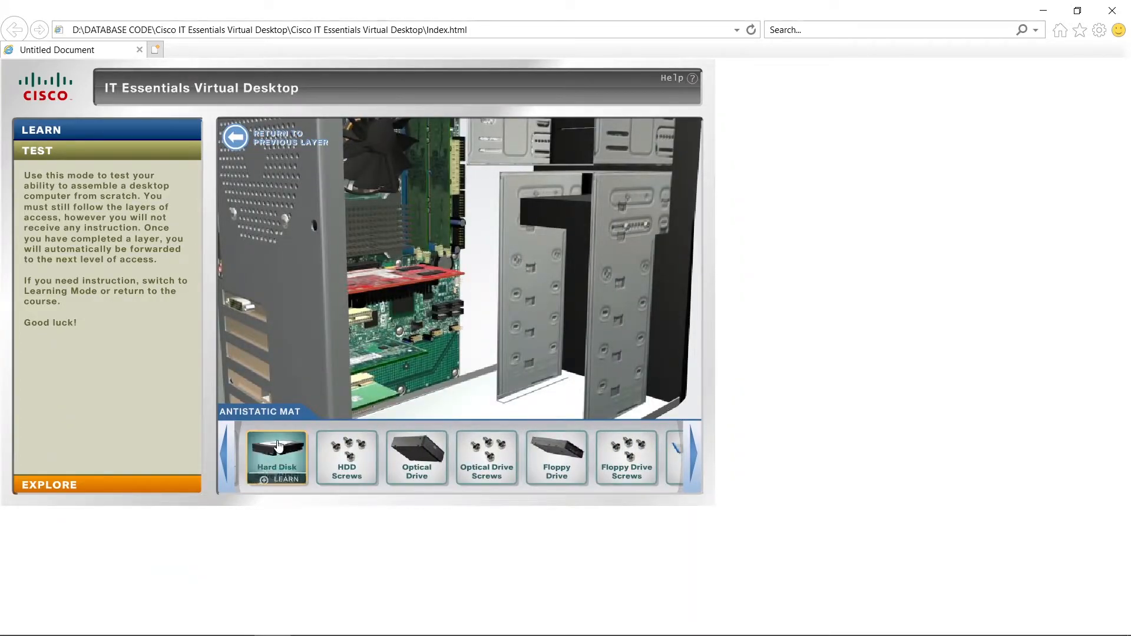
Install the hard disk drive level in the internal drive bay, with its connectors facing the motherboard, and fasten it with the HDD screws.
left_click_drag(272, 452, 552, 270)
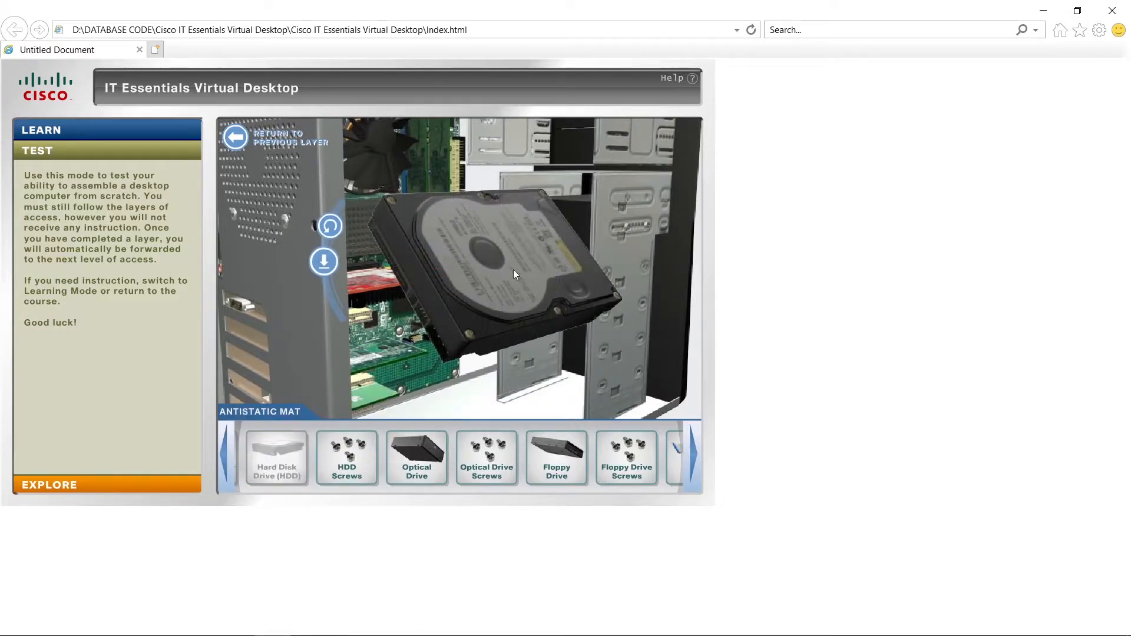
left_click(332, 229)
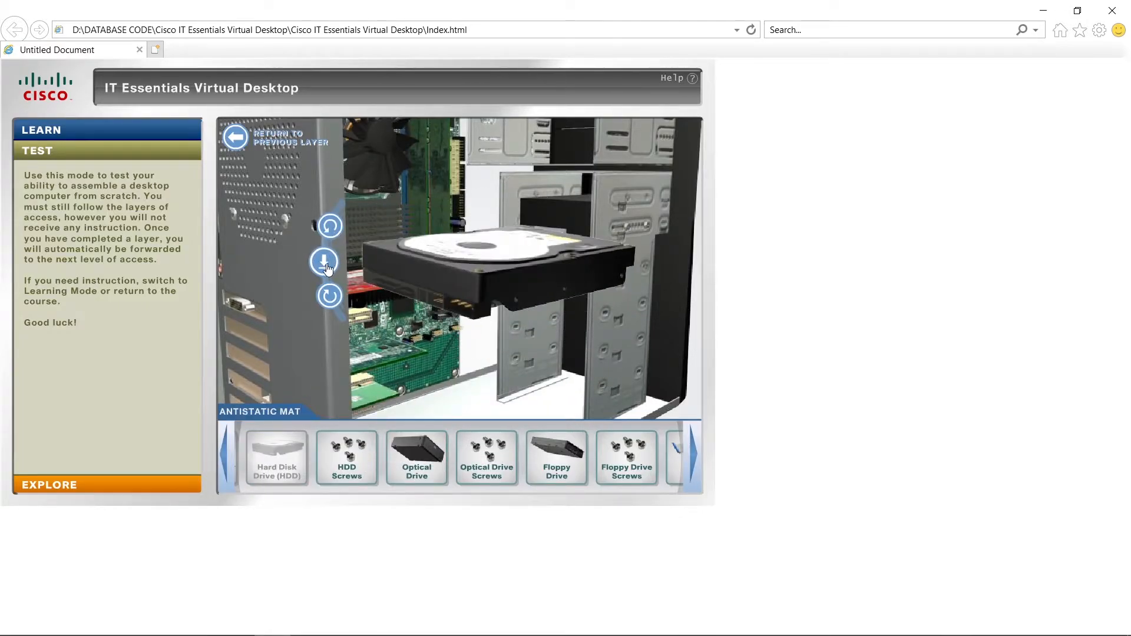
left_click(325, 263)
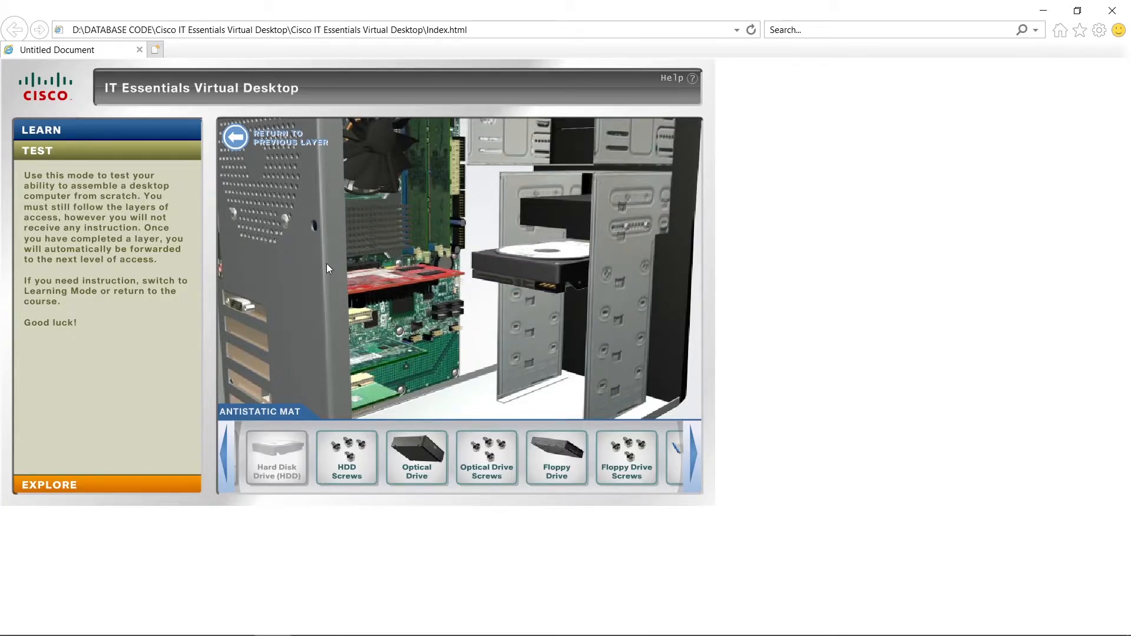
left_click(346, 456)
left_click(618, 283)
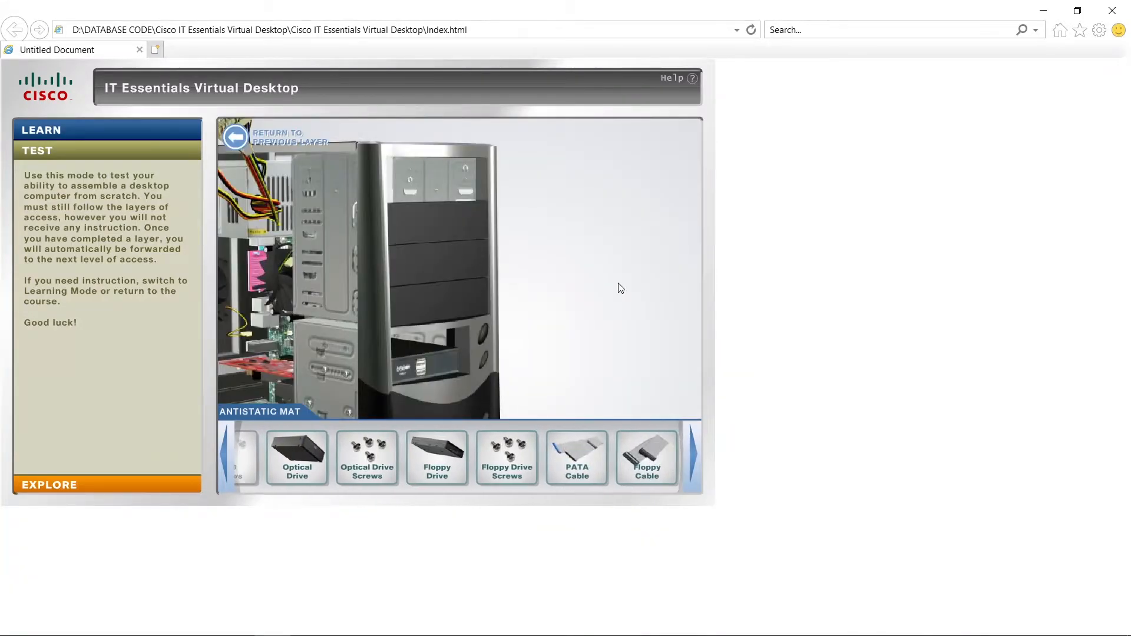
Insert the optical drive into the topmost front bay of the case, rotated upright with its faceplate facing outward.
left_click(265, 452)
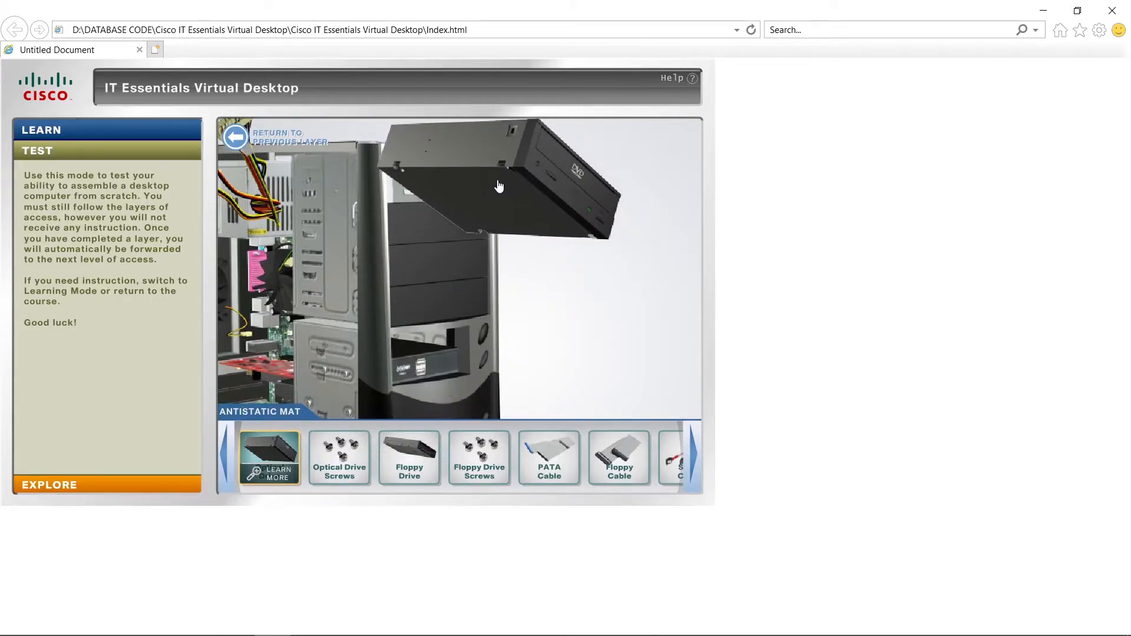
left_click(341, 165)
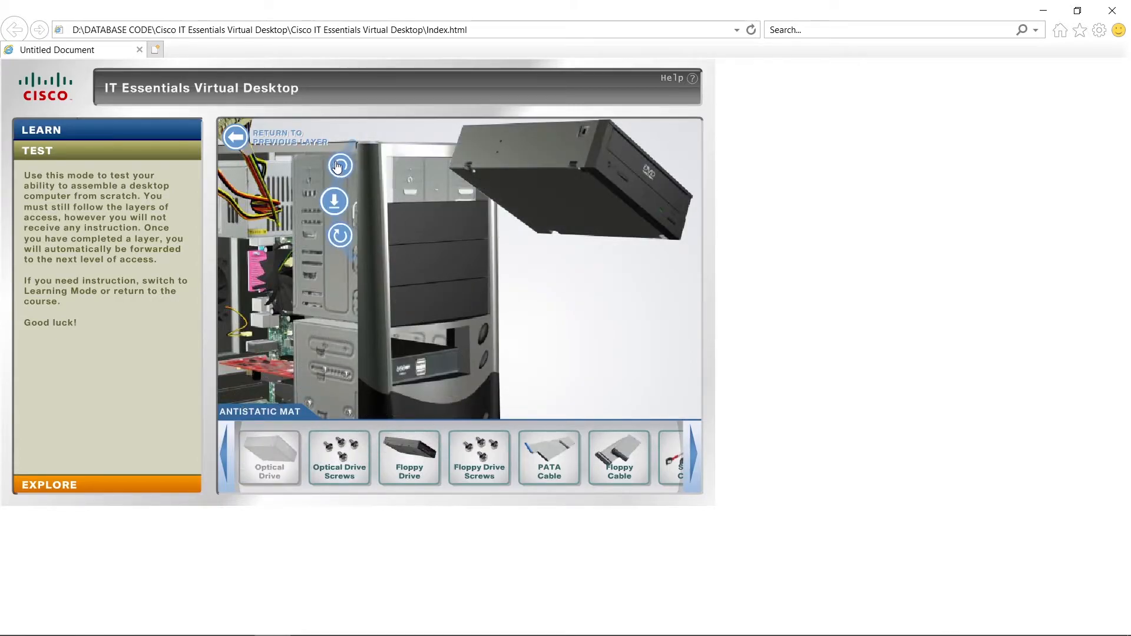
left_click(338, 201)
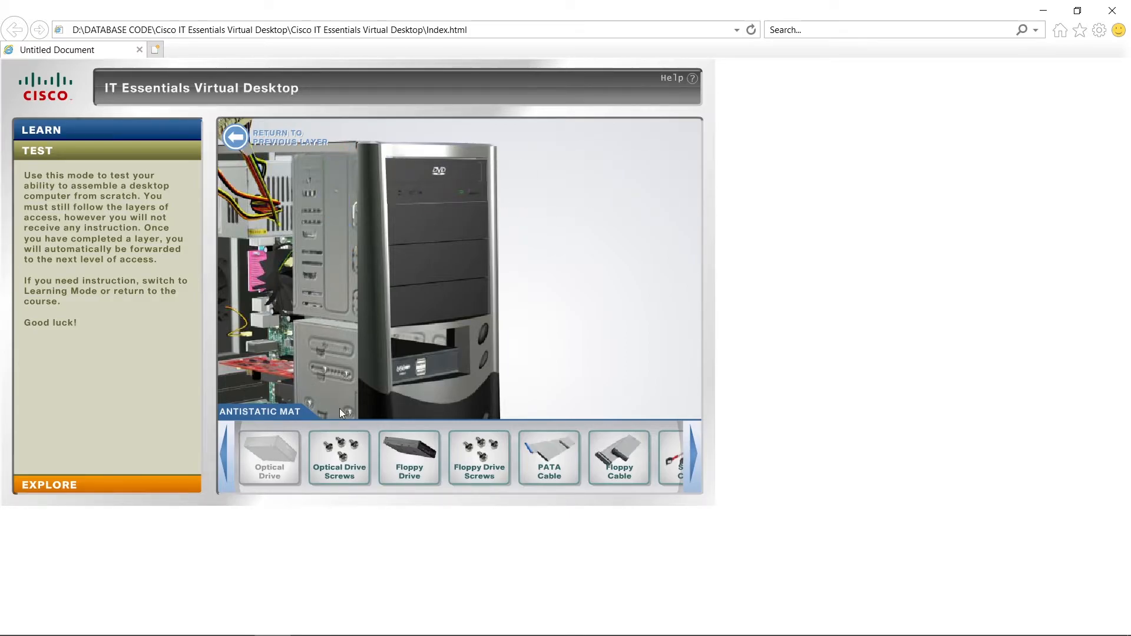
Fasten the optical drive with its screws, and install the floppy drive upright in the lower front bay with the floppy drive screws.
left_click(340, 454)
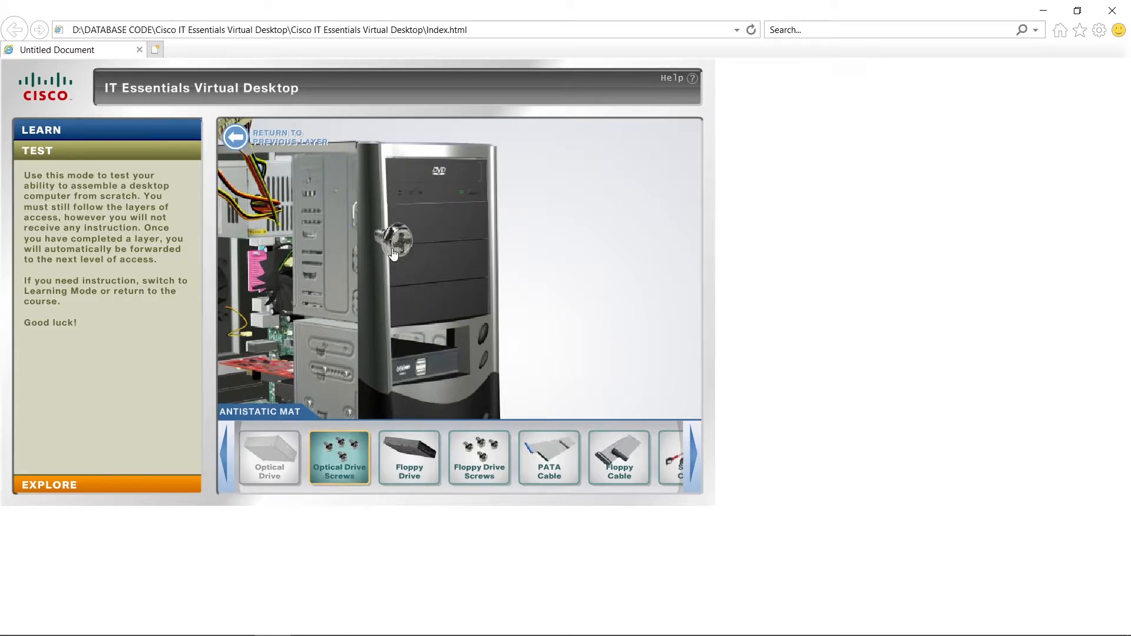
left_click(320, 184)
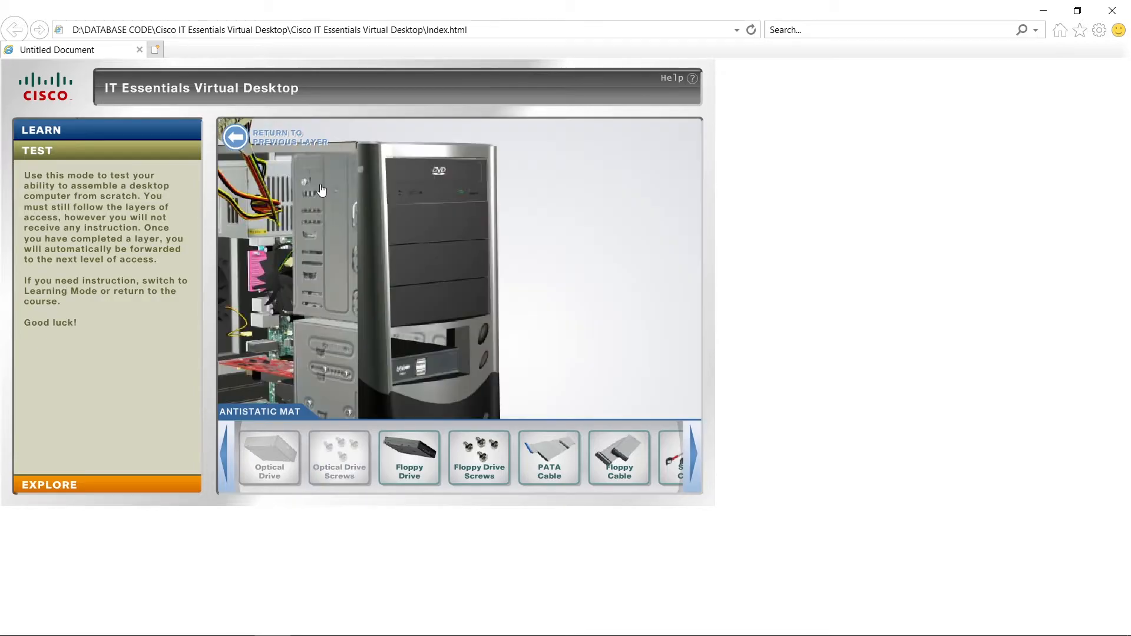
left_click(409, 456)
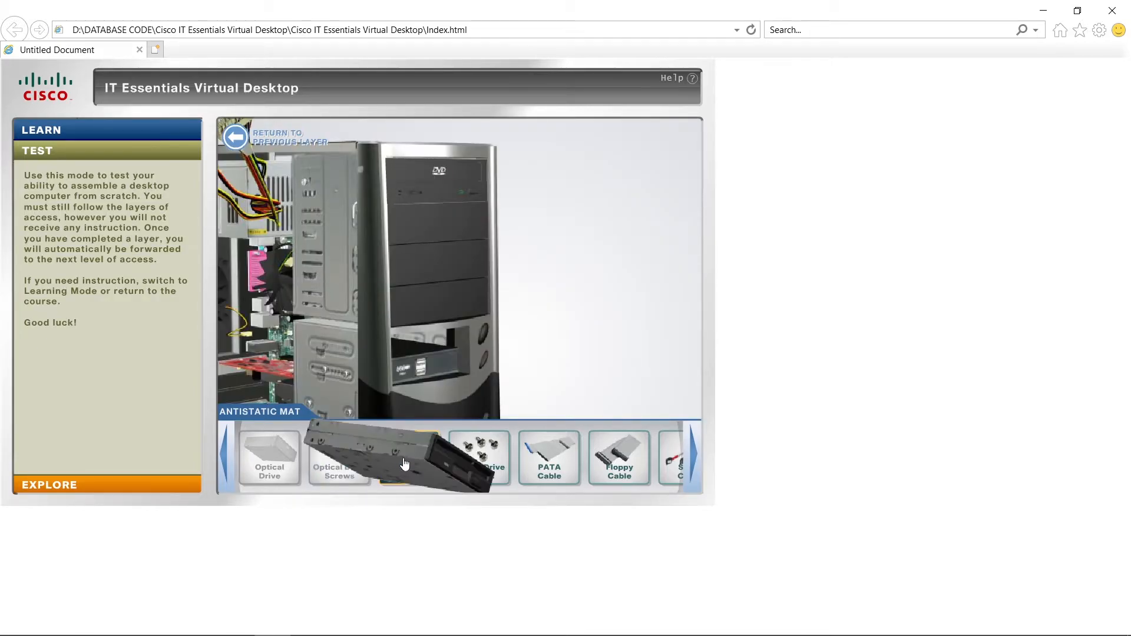
left_click(447, 344)
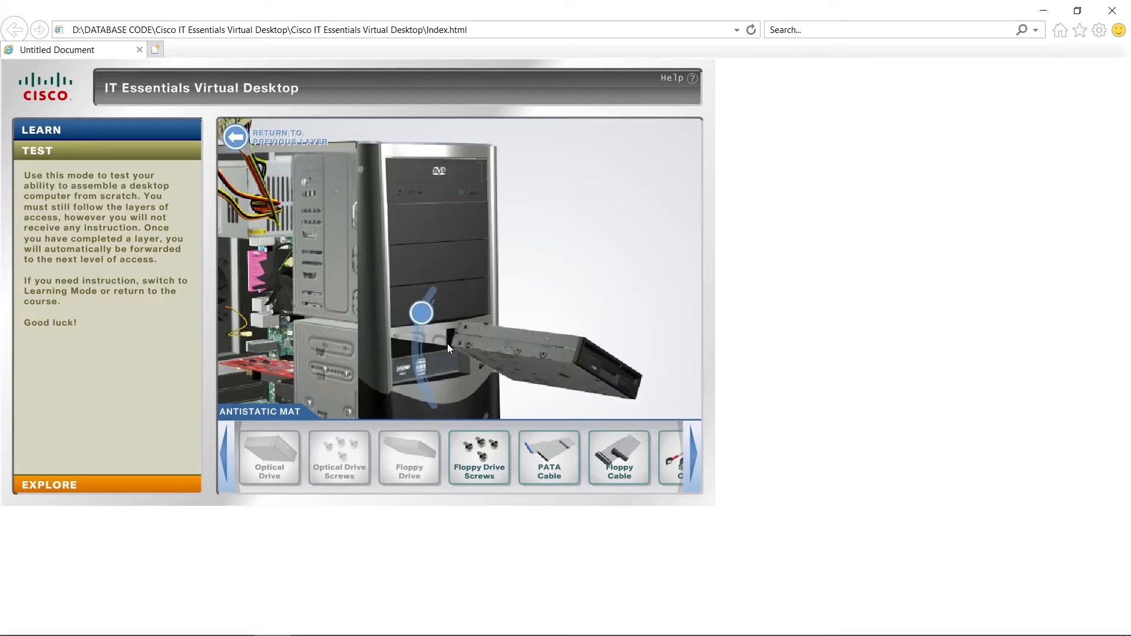
left_click(424, 317)
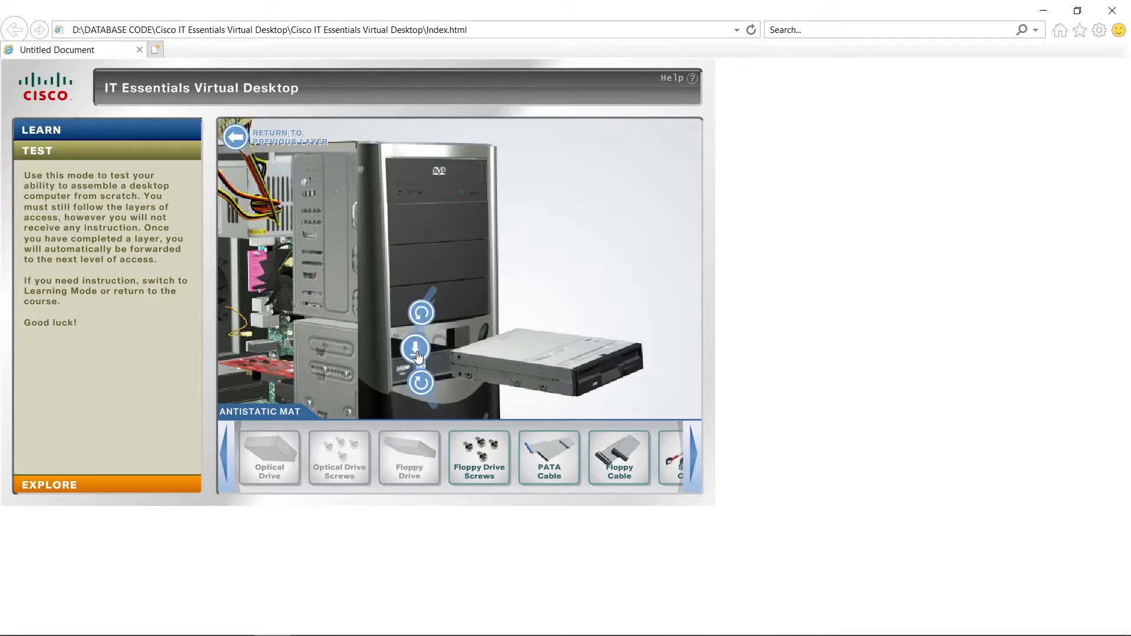
left_click(417, 350)
left_click(479, 455)
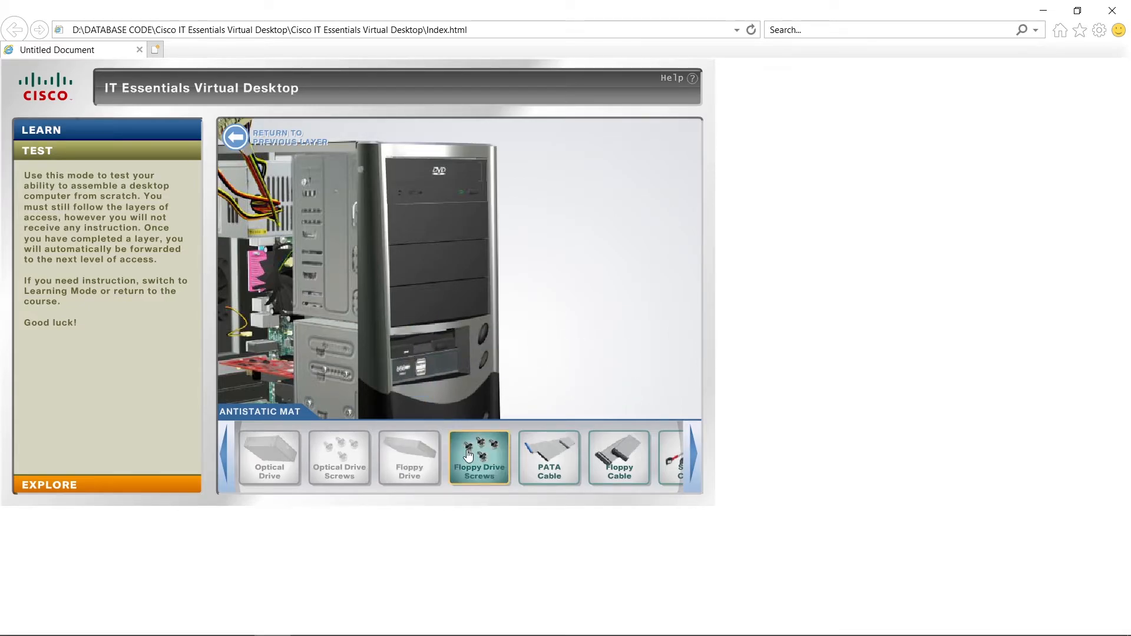
left_click(347, 367)
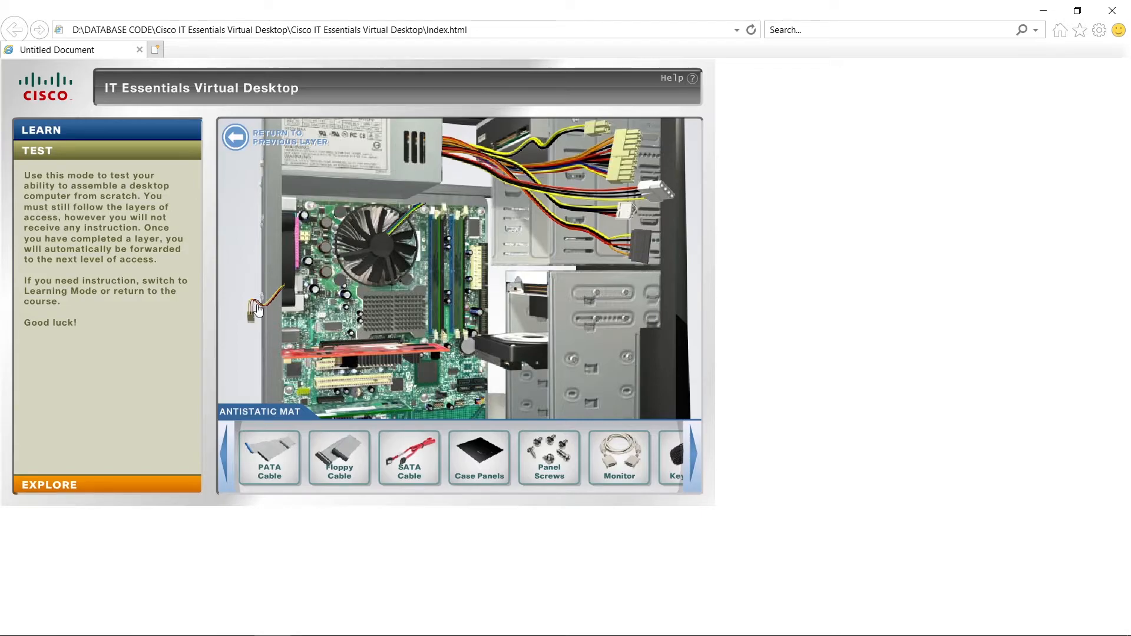
Plug the rear case fan's power connector into its header on the motherboard, rotated to match the pins.
left_click(322, 320)
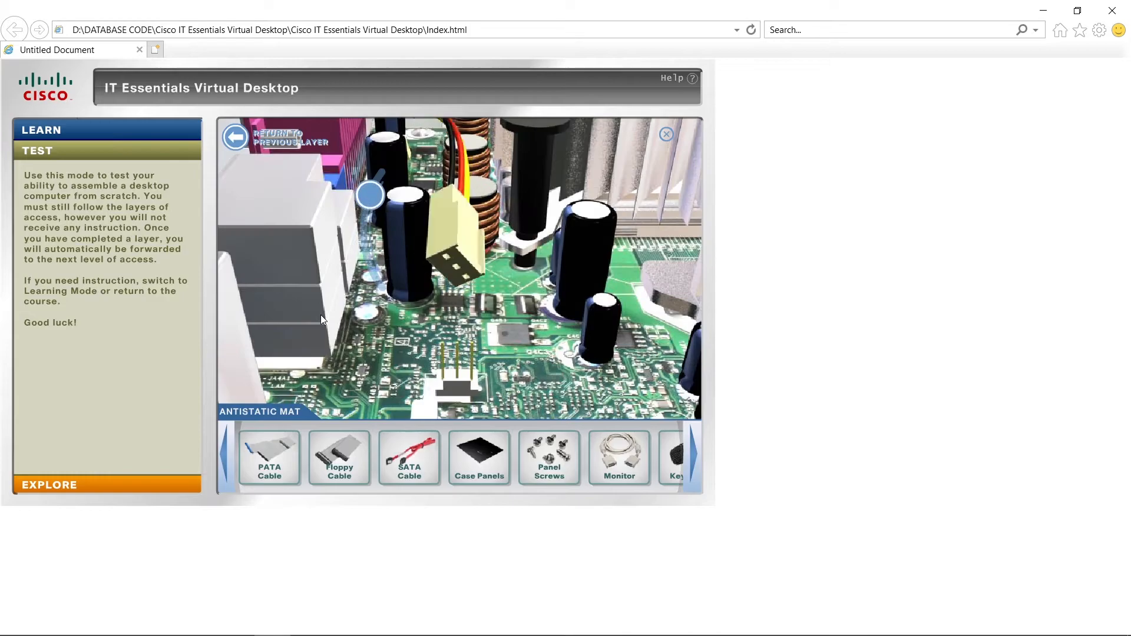
left_click(370, 197)
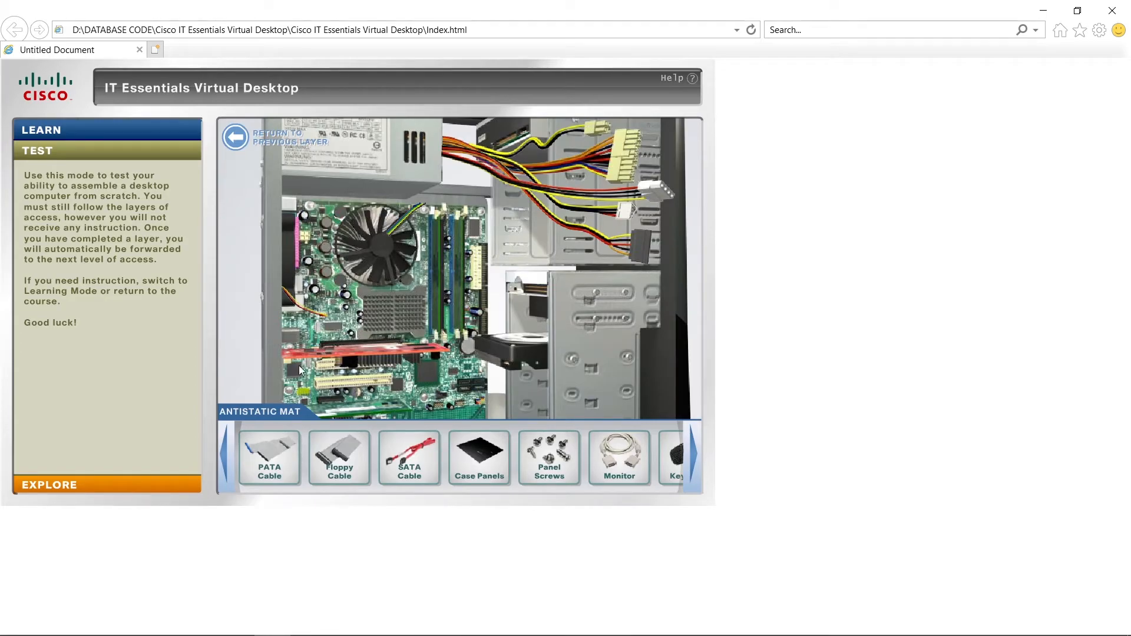
Connect the PATA cable's blue end to the motherboard, aligned with PATA pin 1, and its black end to the optical drive.
left_click_drag(269, 454, 512, 288)
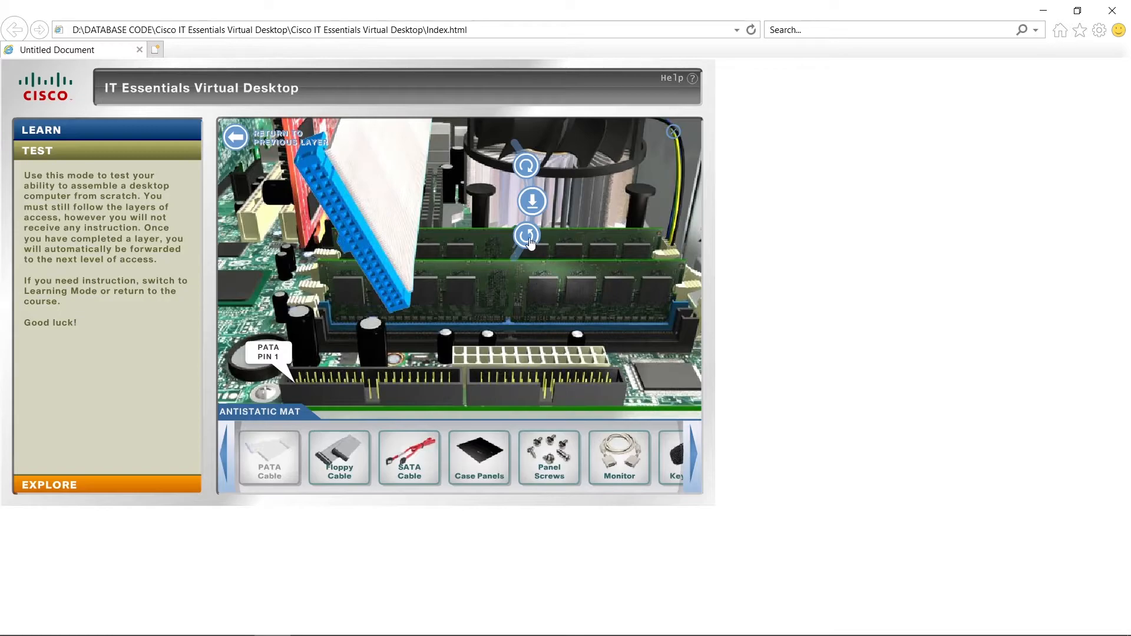
left_click(527, 237)
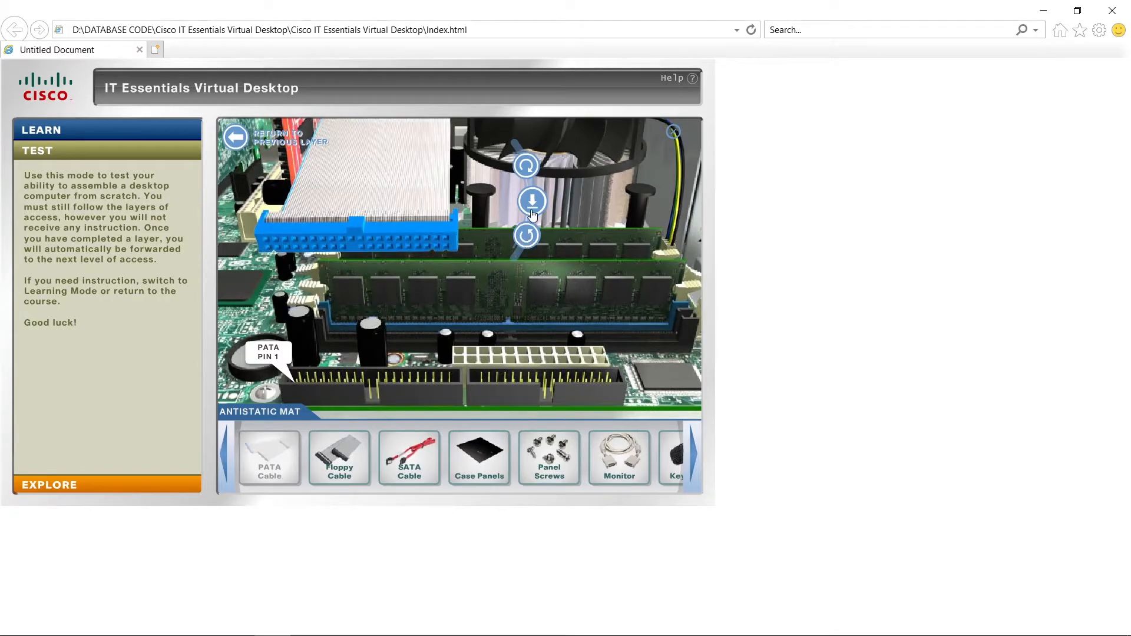
left_click(532, 203)
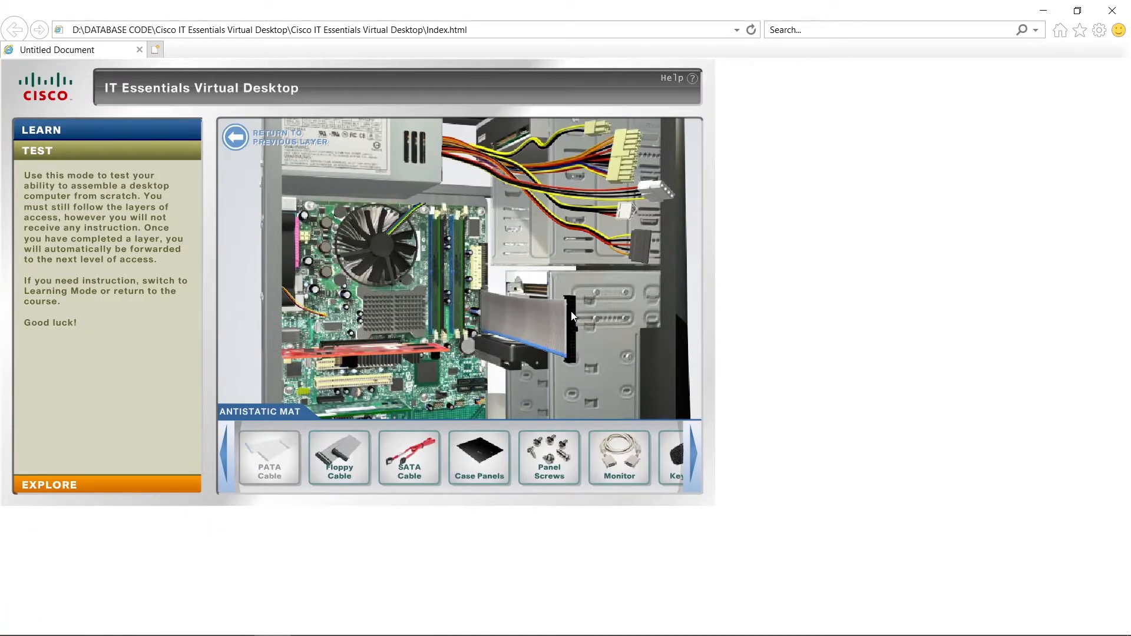
left_click(507, 143)
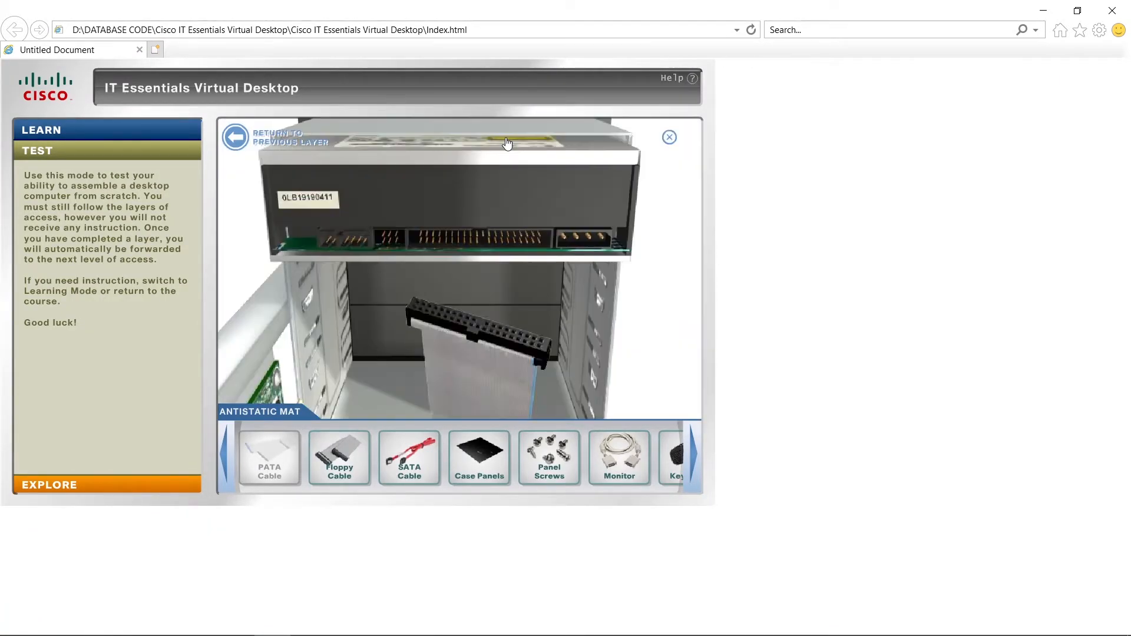
left_click(273, 182)
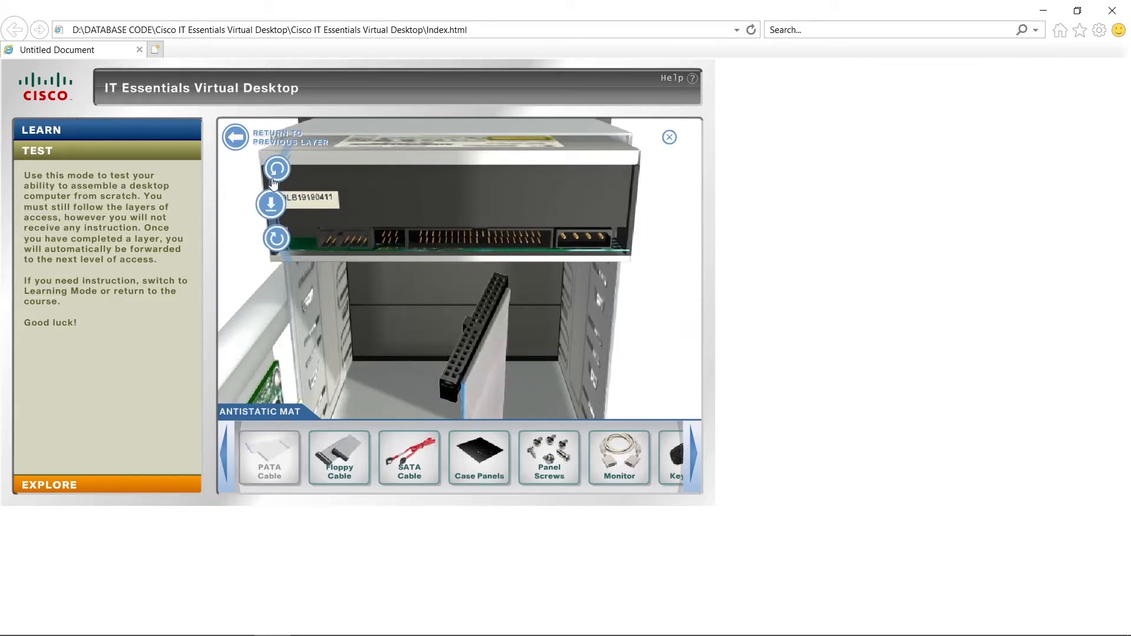
left_click(270, 209)
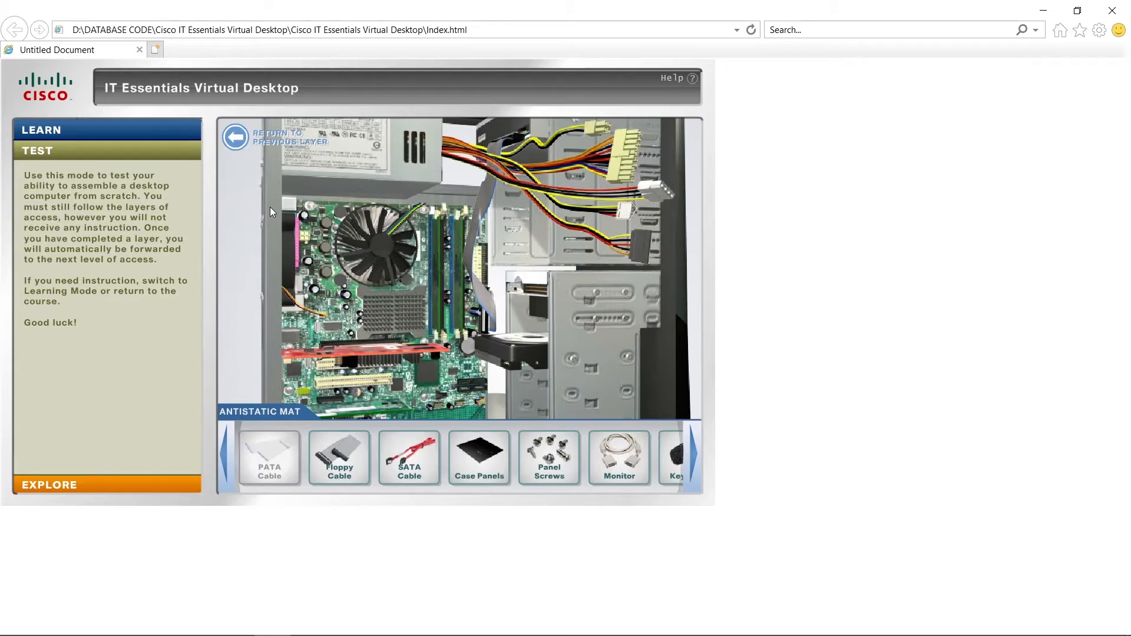
Connect the floppy cable from the motherboard's floppy connector, aligned with pin 1, to the back of the floppy drive.
left_click_drag(338, 455, 517, 242)
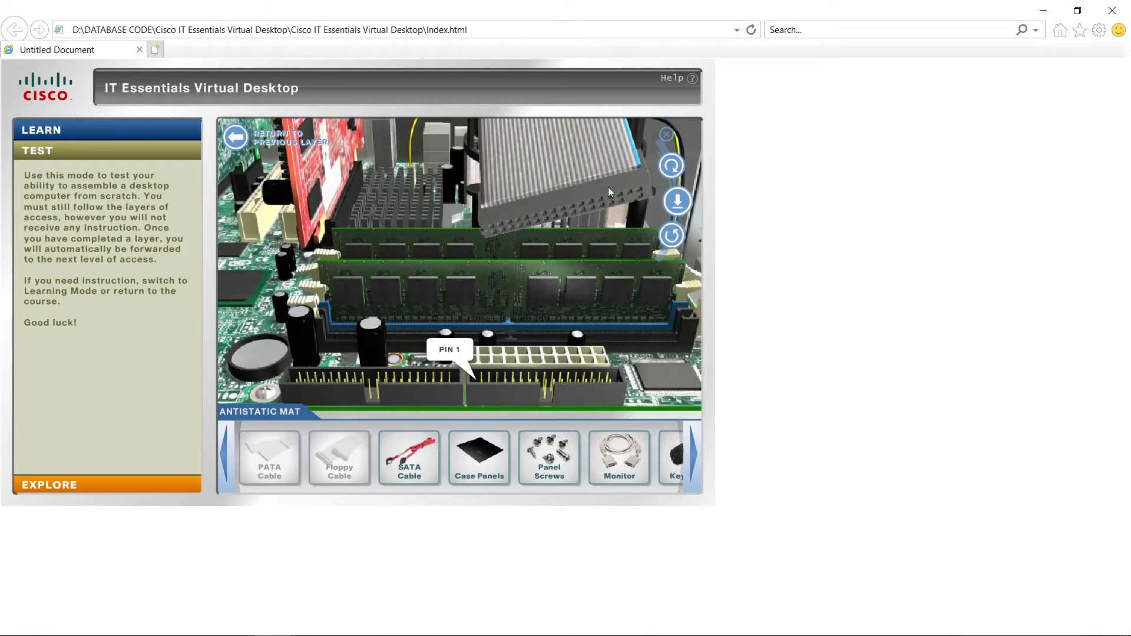
left_click(675, 174)
left_click(674, 173)
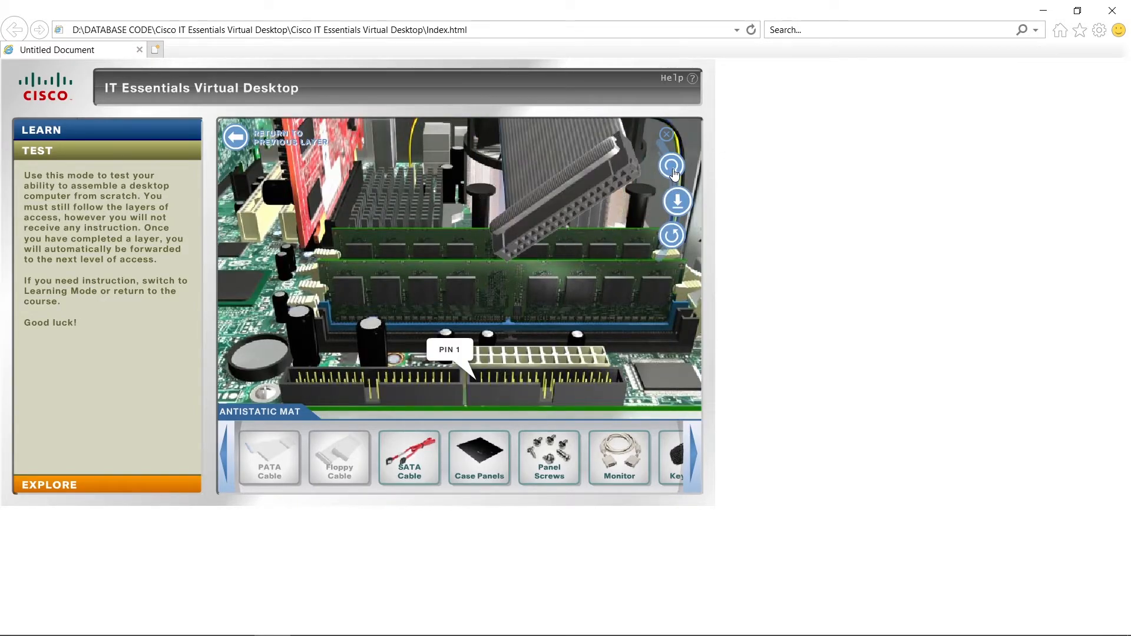
left_click(675, 174)
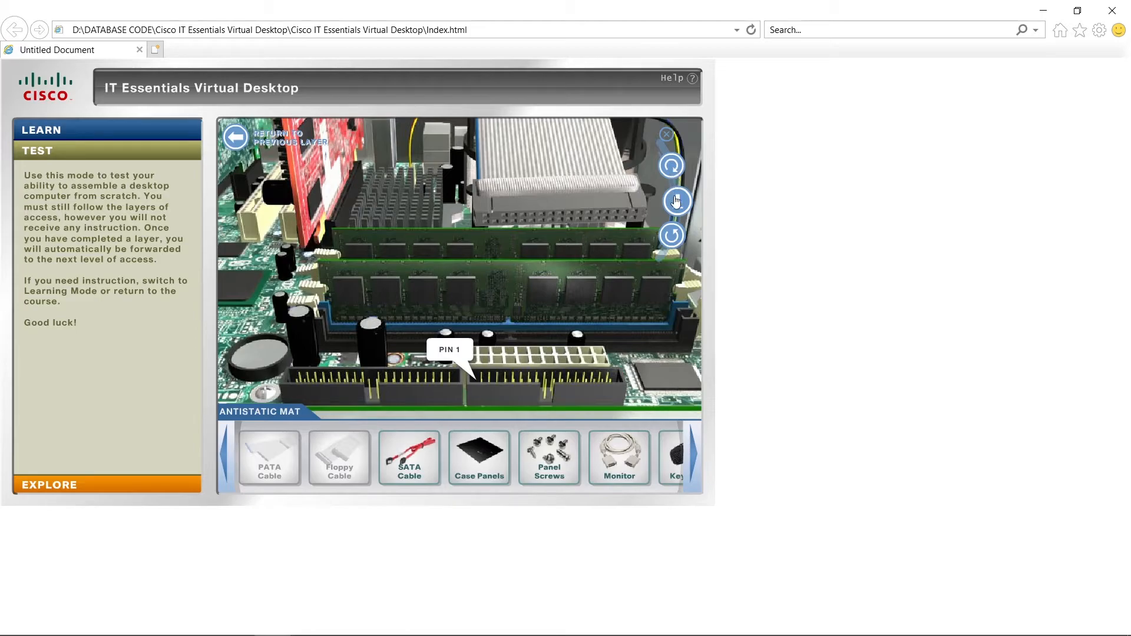
left_click(676, 188)
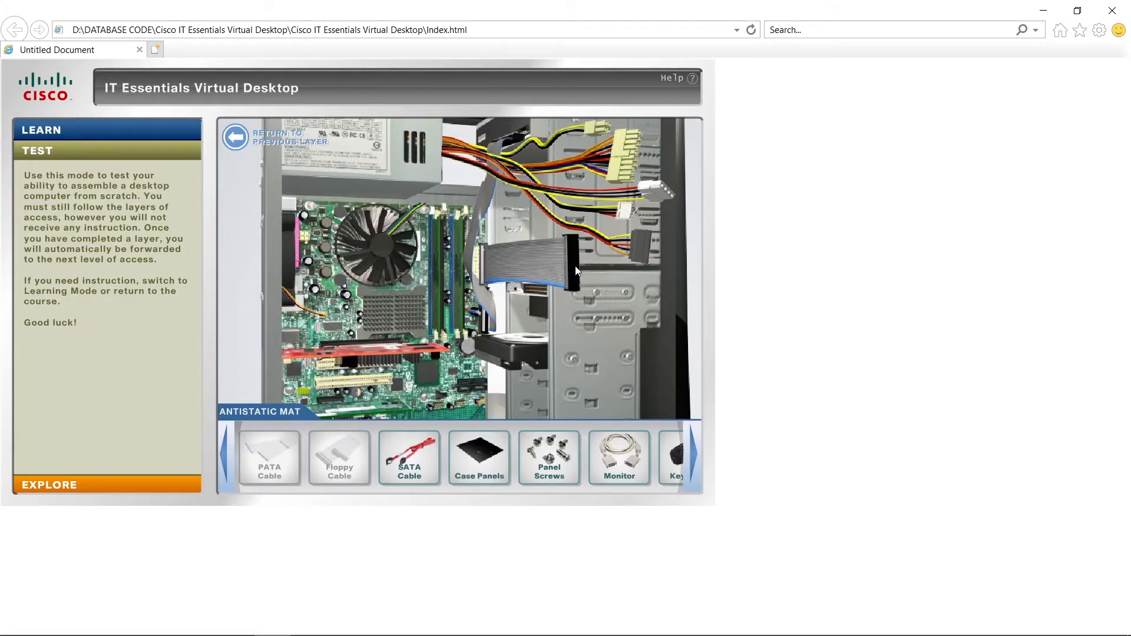
left_click(537, 294)
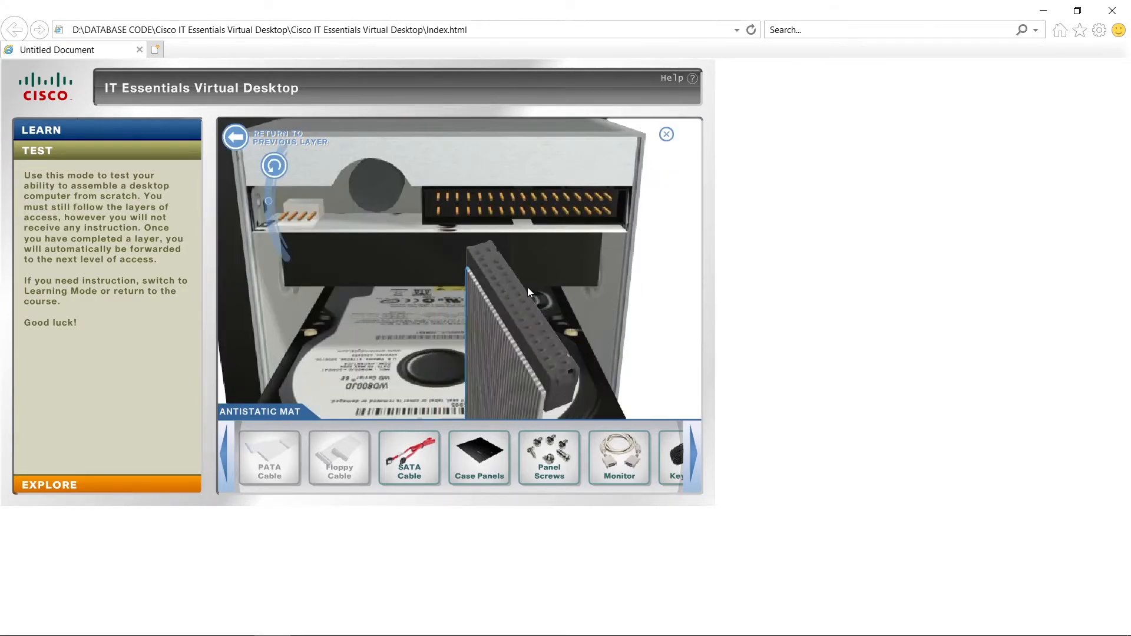
left_click(272, 166)
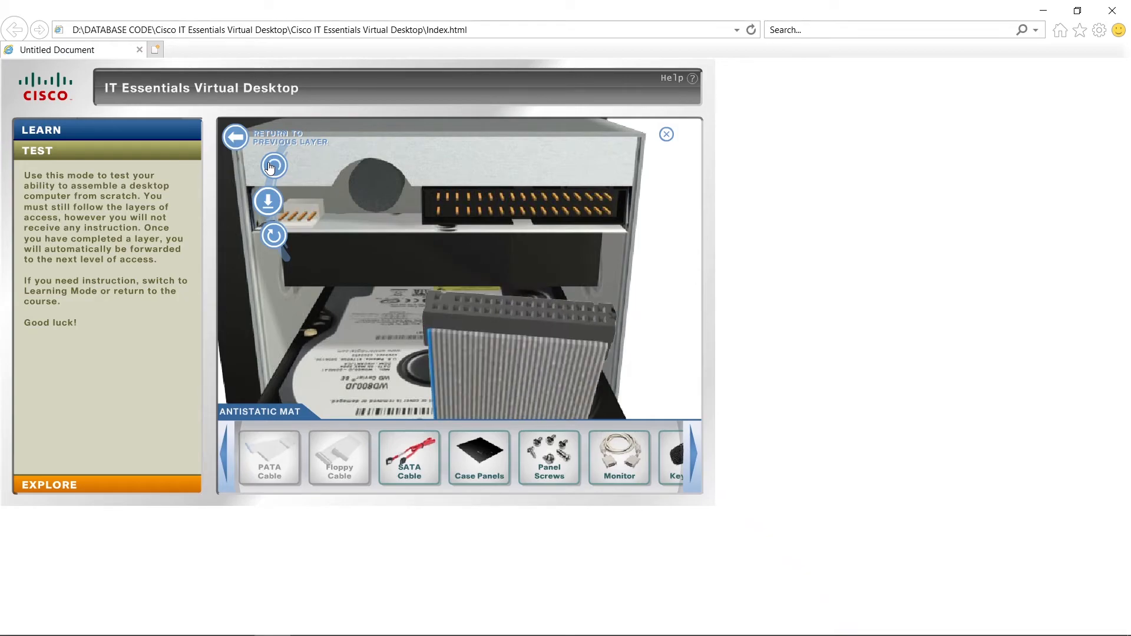
left_click(265, 202)
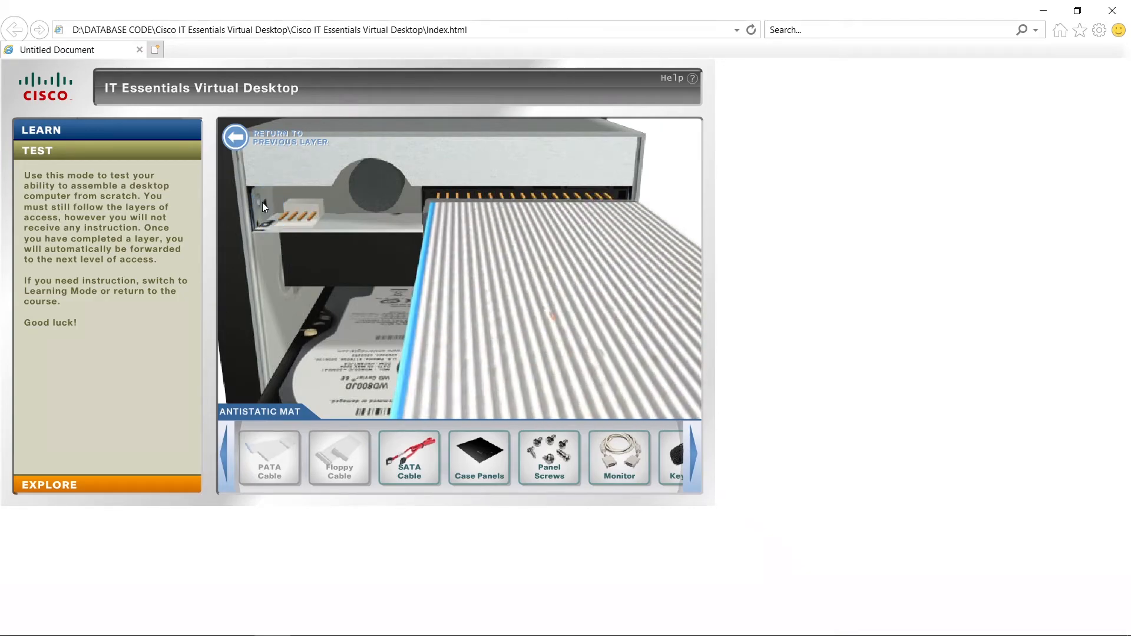
Connect the SATA cable from a motherboard SATA port to the hard disk drive, rotating the plug to match the port.
left_click_drag(409, 457, 494, 367)
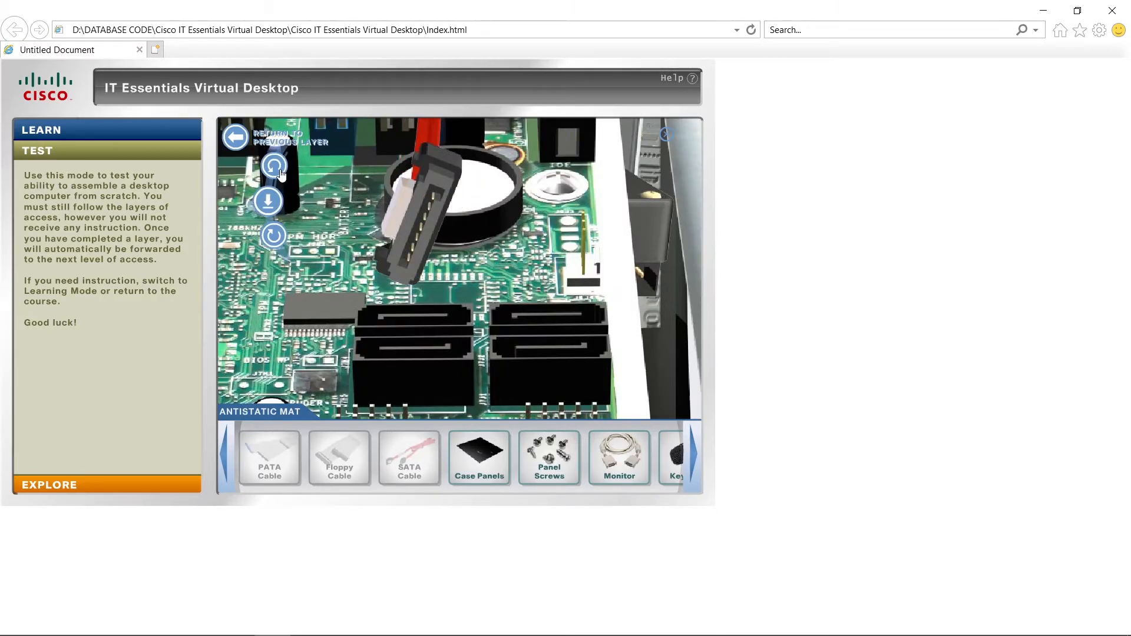
left_click(281, 173)
left_click(277, 231)
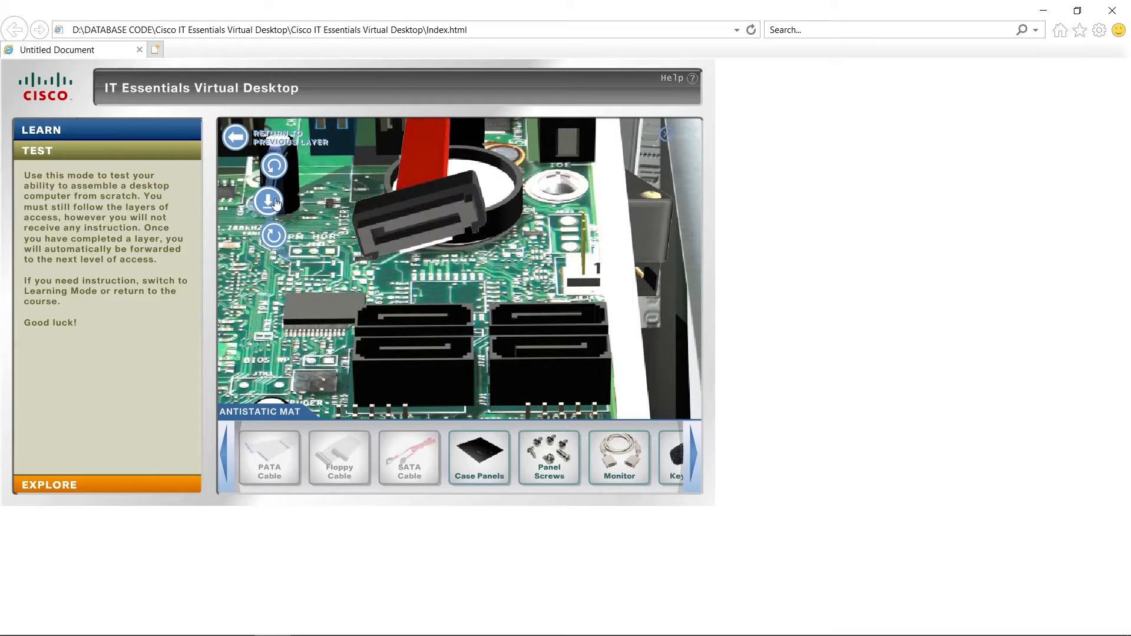
left_click(273, 234)
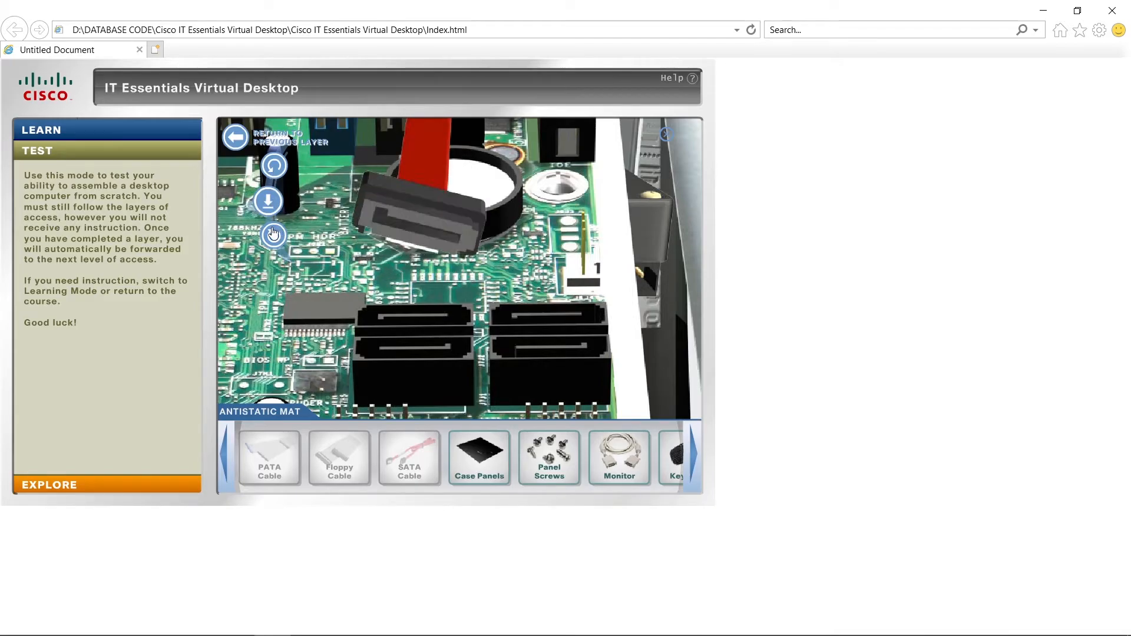
left_click(267, 203)
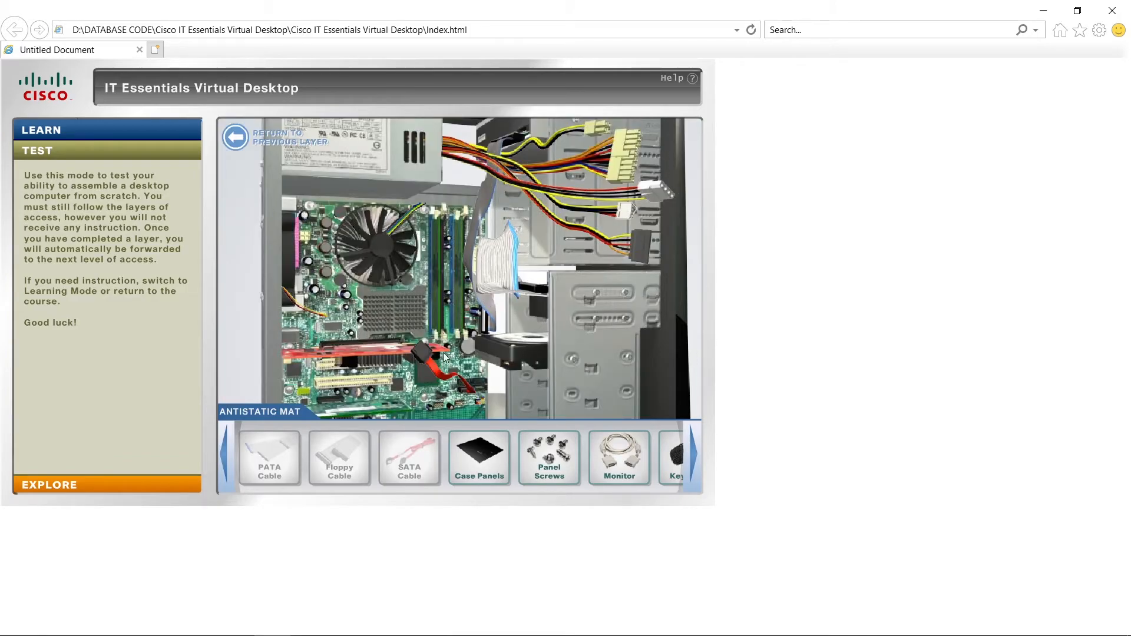
left_click(482, 354)
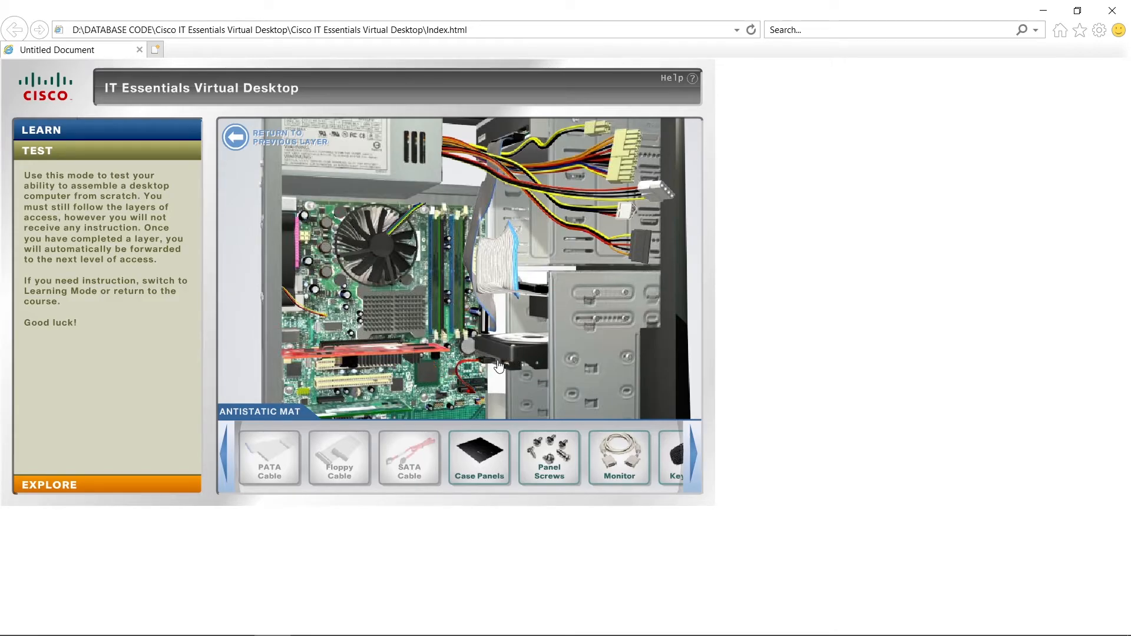
Plug the power supply's small CPU power connector and its large main power connector into their motherboard sockets, each rotated to fit.
left_click(275, 236)
left_click(306, 237)
left_click(334, 167)
left_click(330, 197)
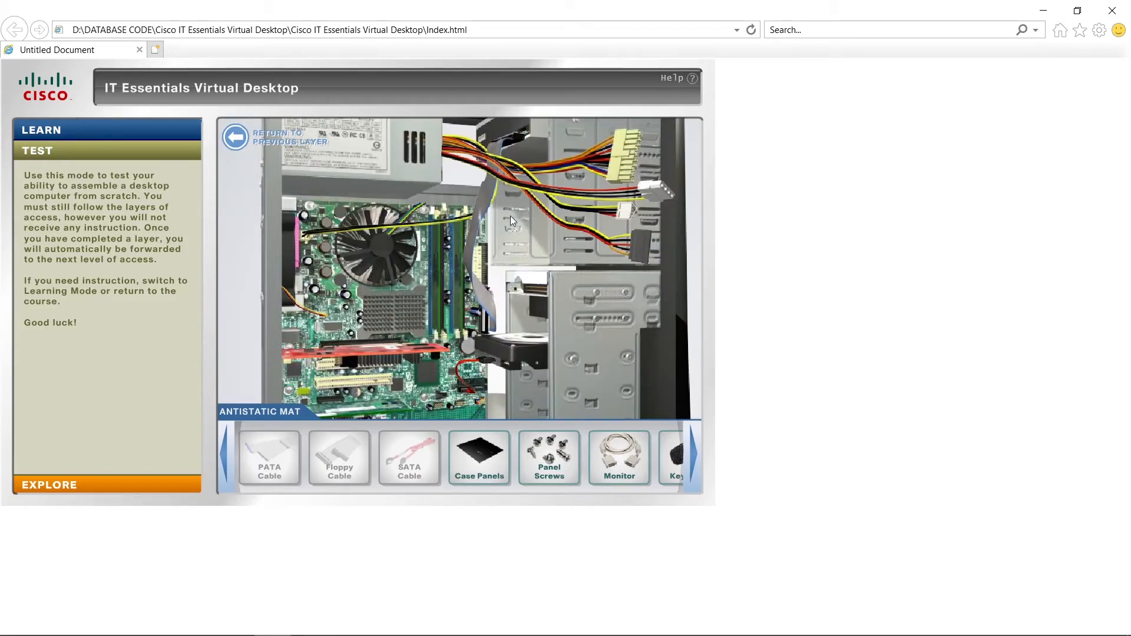
left_click(479, 267)
left_click(399, 214)
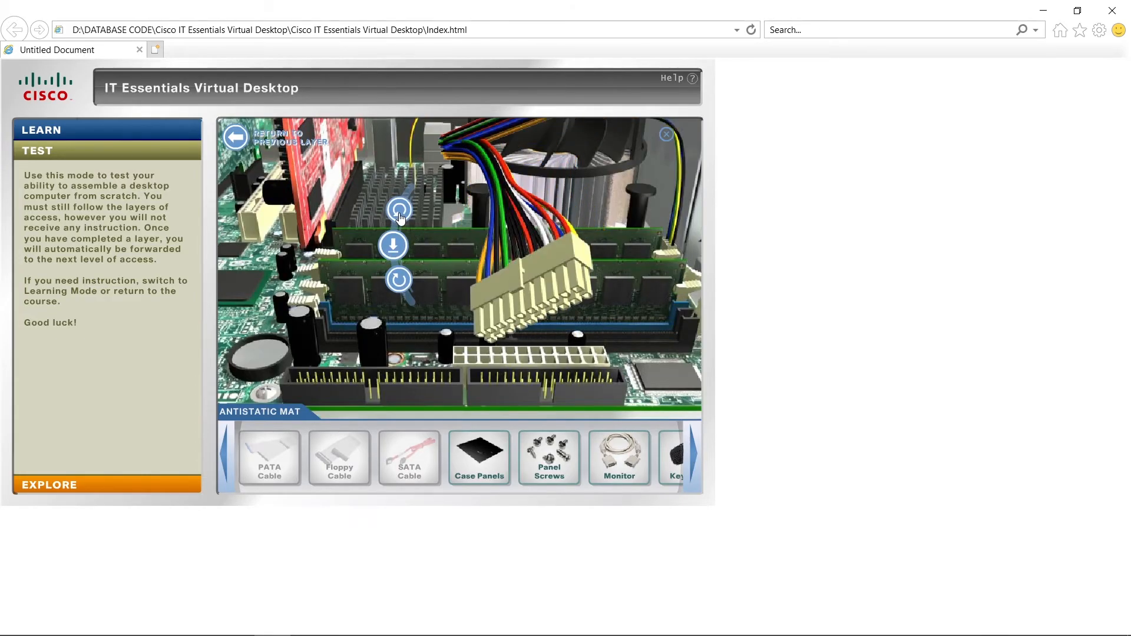
left_click(393, 245)
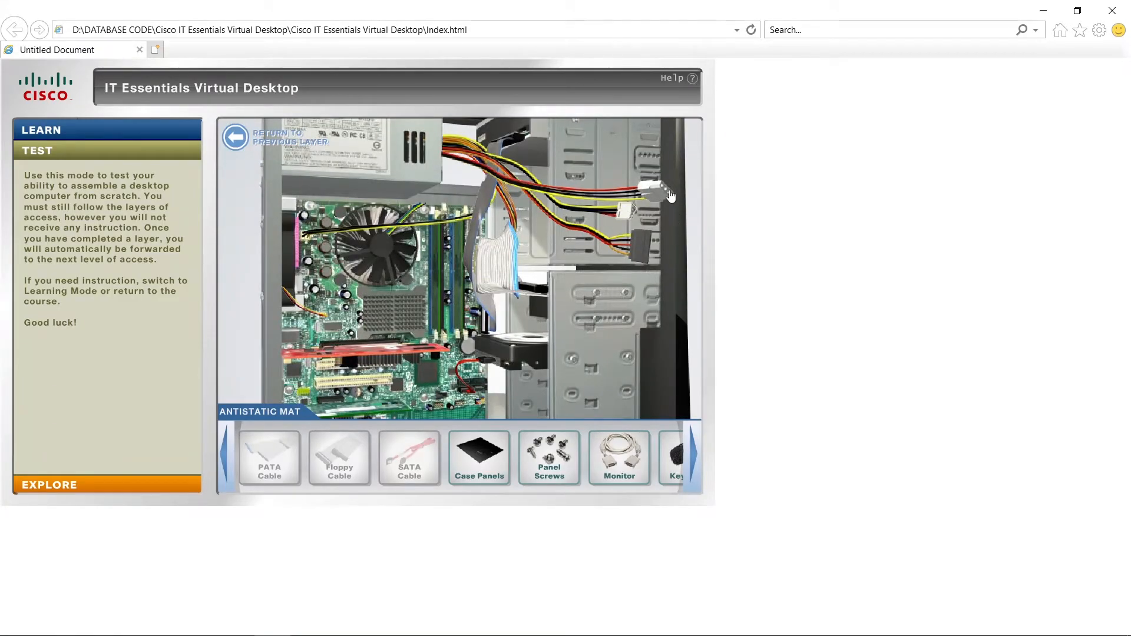
Connect the matching power supply leads to the optical drive, the floppy drive and the hard disk drive.
left_click(526, 136)
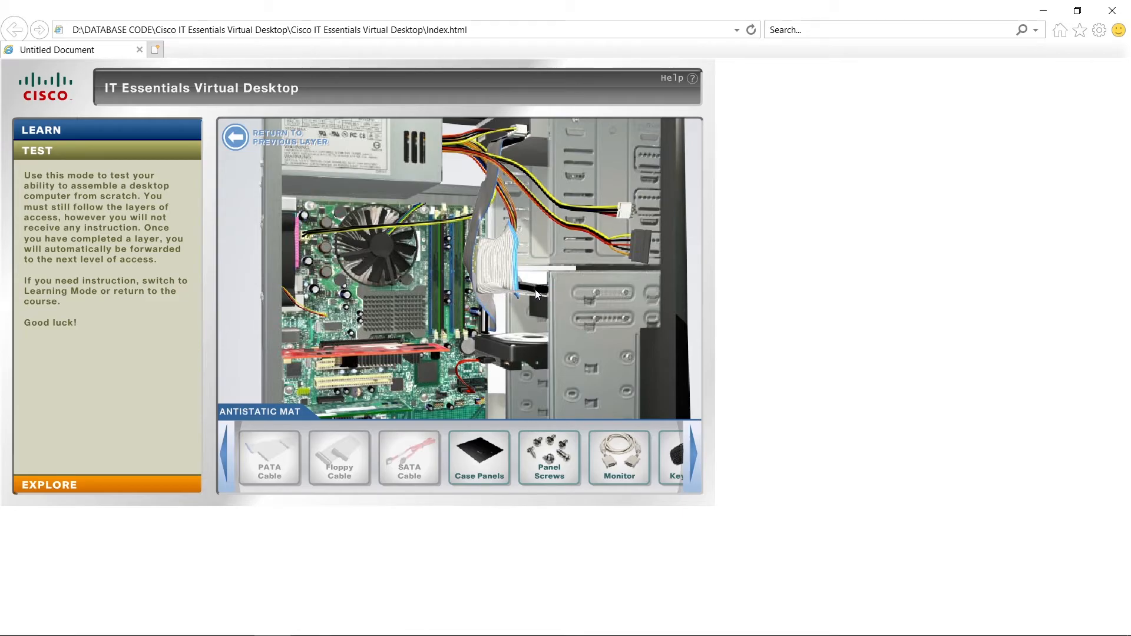
left_click(519, 288)
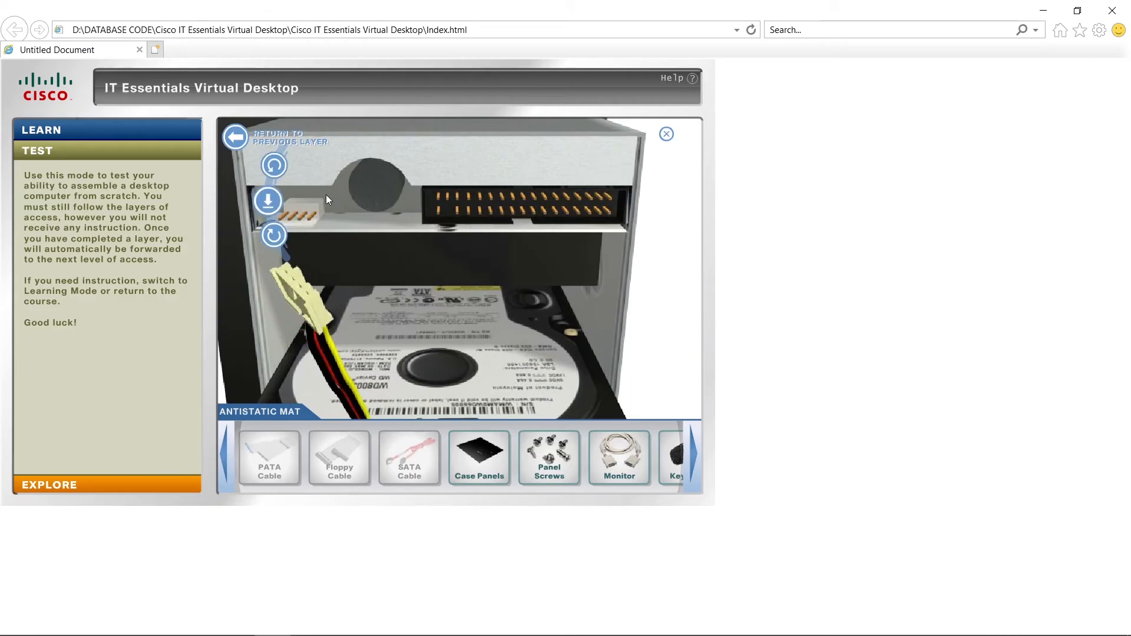
left_click(274, 164)
left_click(274, 164)
left_click(268, 201)
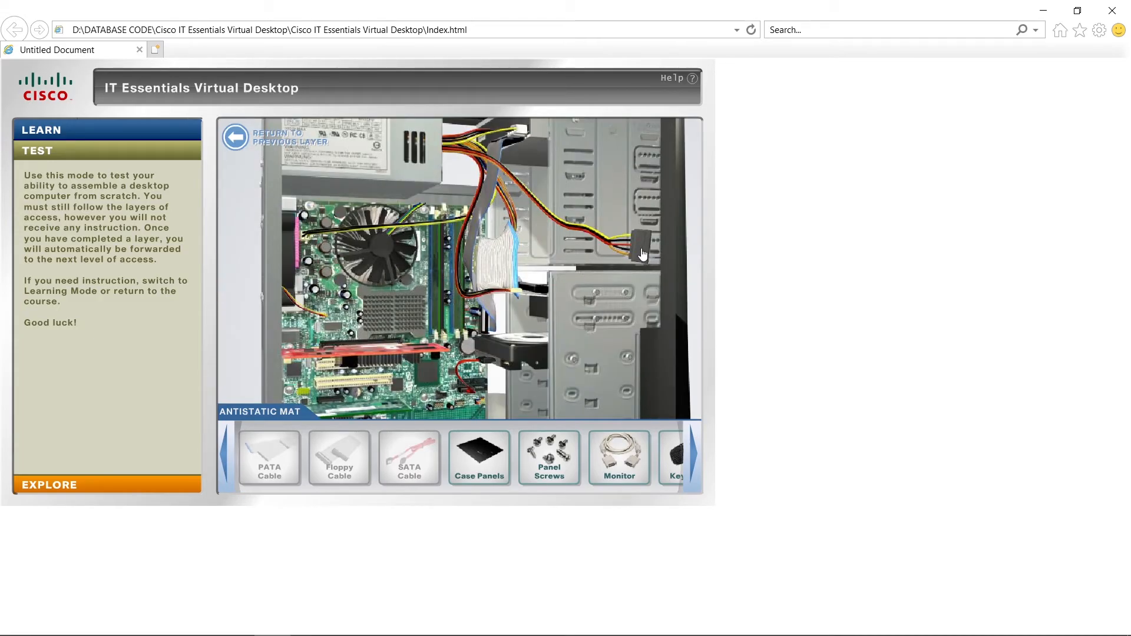
left_click(476, 352)
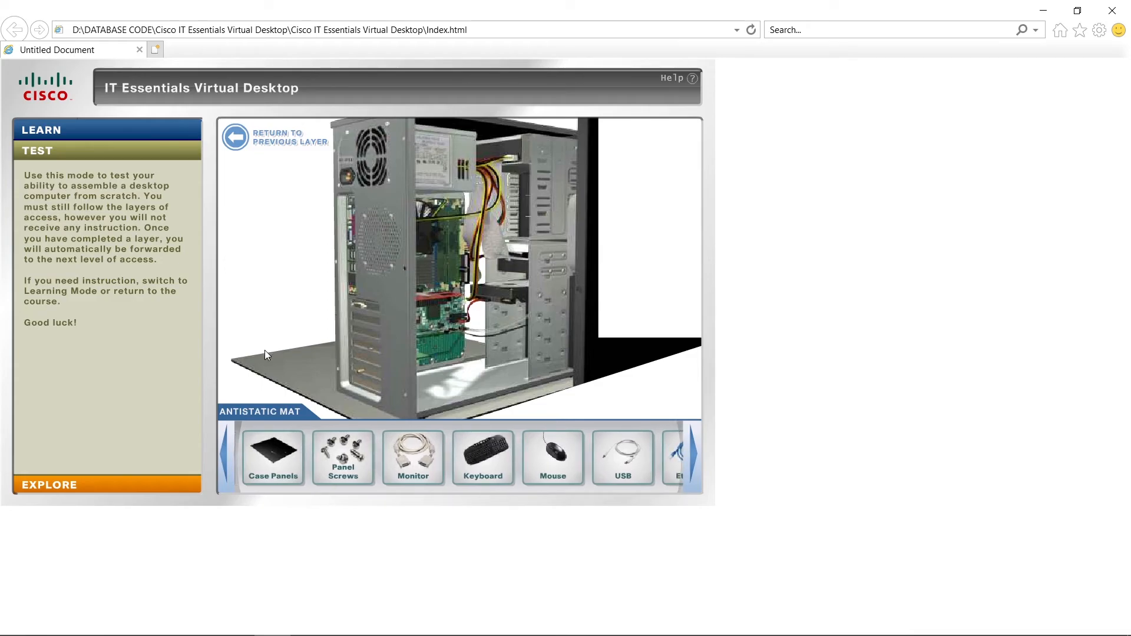
Fit the case panels onto the open computer case.
left_click_drag(269, 461, 482, 236)
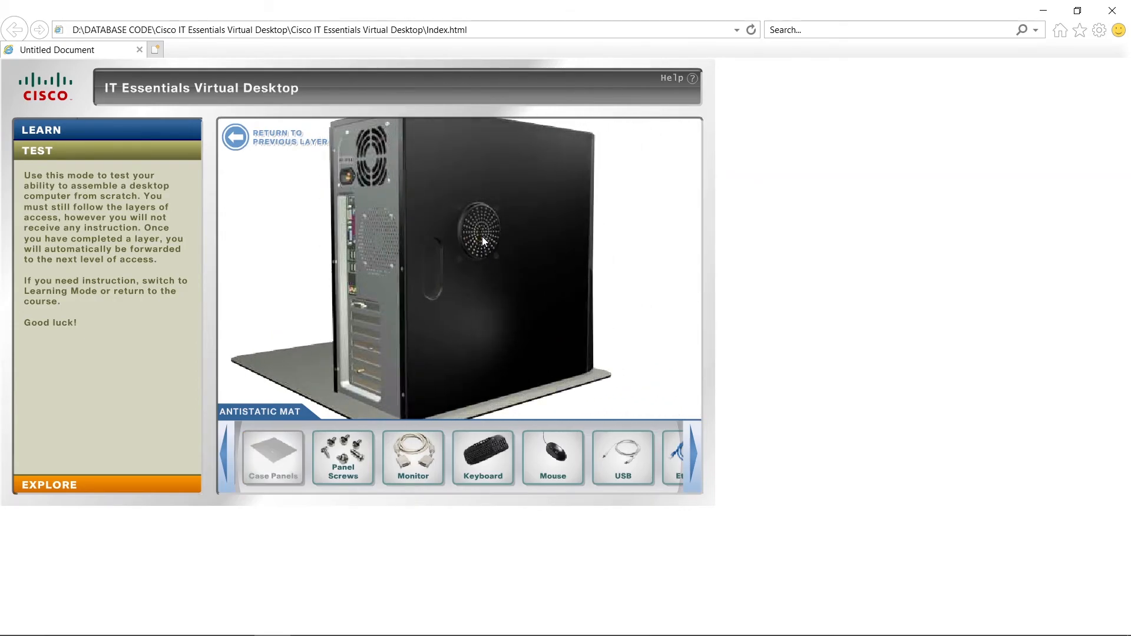
Fasten the case panels with the panel screws and connect the monitor cable to the video card port, rotating the plug to fit.
left_click_drag(343, 457, 364, 281)
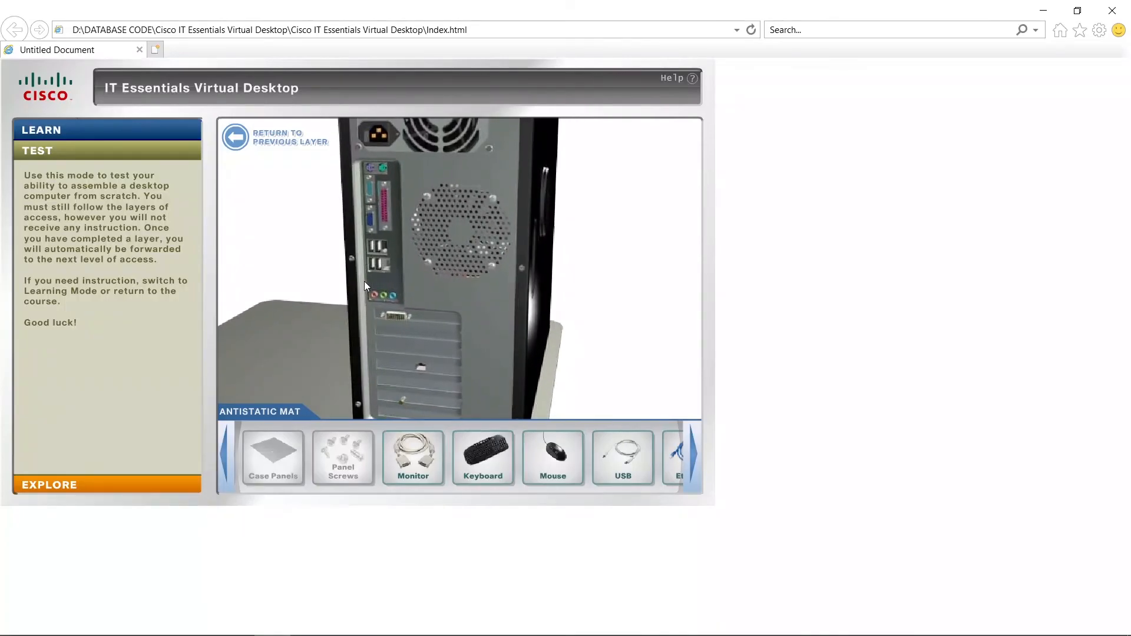
left_click_drag(409, 454, 399, 322)
left_click(279, 242)
left_click(277, 311)
left_click(272, 272)
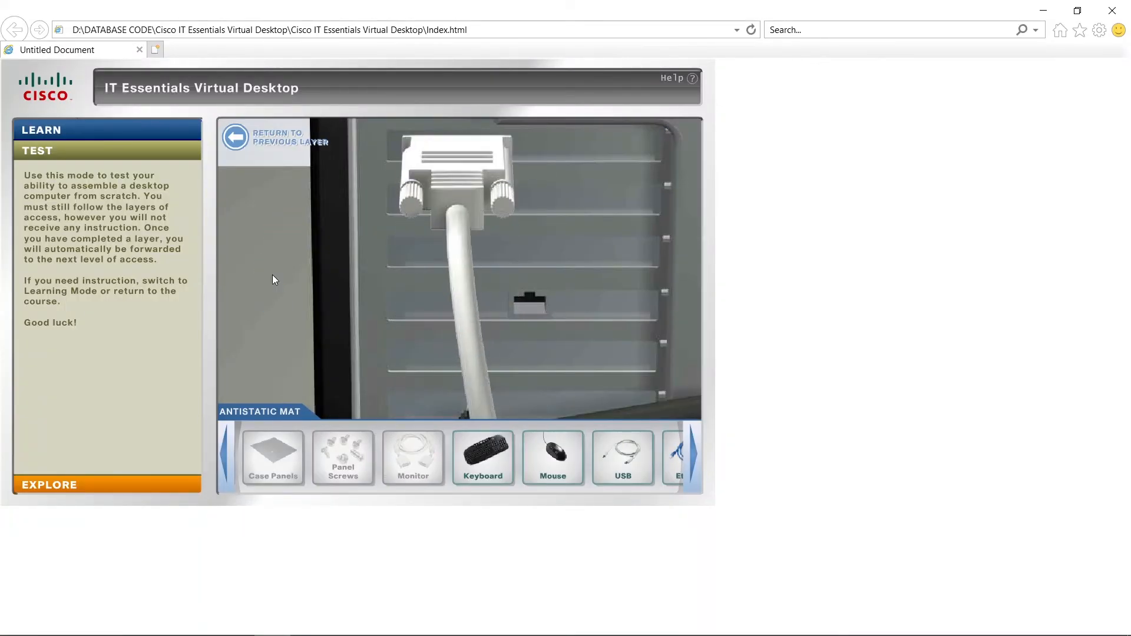
Plug the keyboard into the purple PS/2 port and the mouse into the green PS/2 port, rotating the connectors as needed.
left_click_drag(442, 245, 370, 165)
left_click(278, 306)
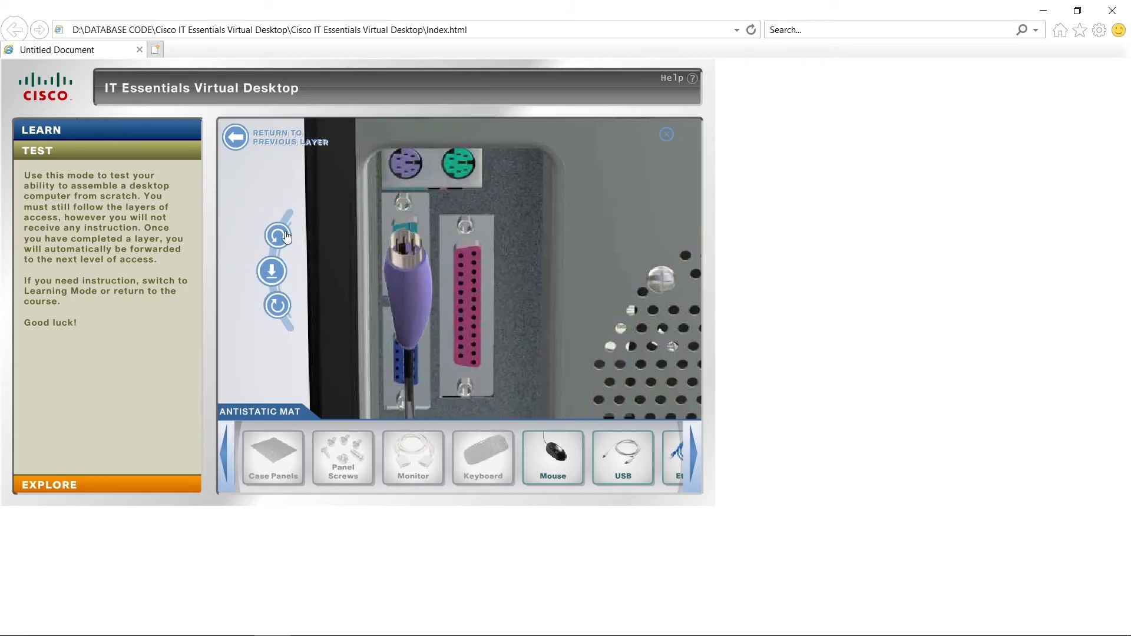
left_click(278, 305)
left_click(276, 271)
left_click_drag(553, 455, 413, 167)
left_click(274, 271)
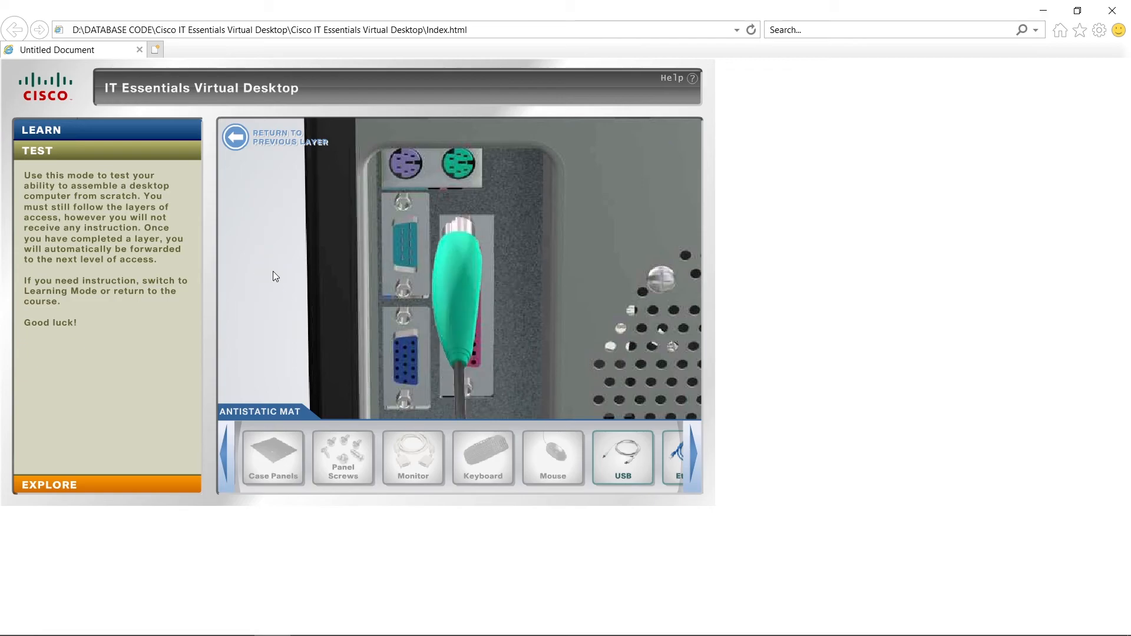
Connect the USB cable to a rear USB port, rotated to fit, and the Ethernet cable to the network card port.
left_click_drag(420, 312, 406, 243)
left_click(278, 305)
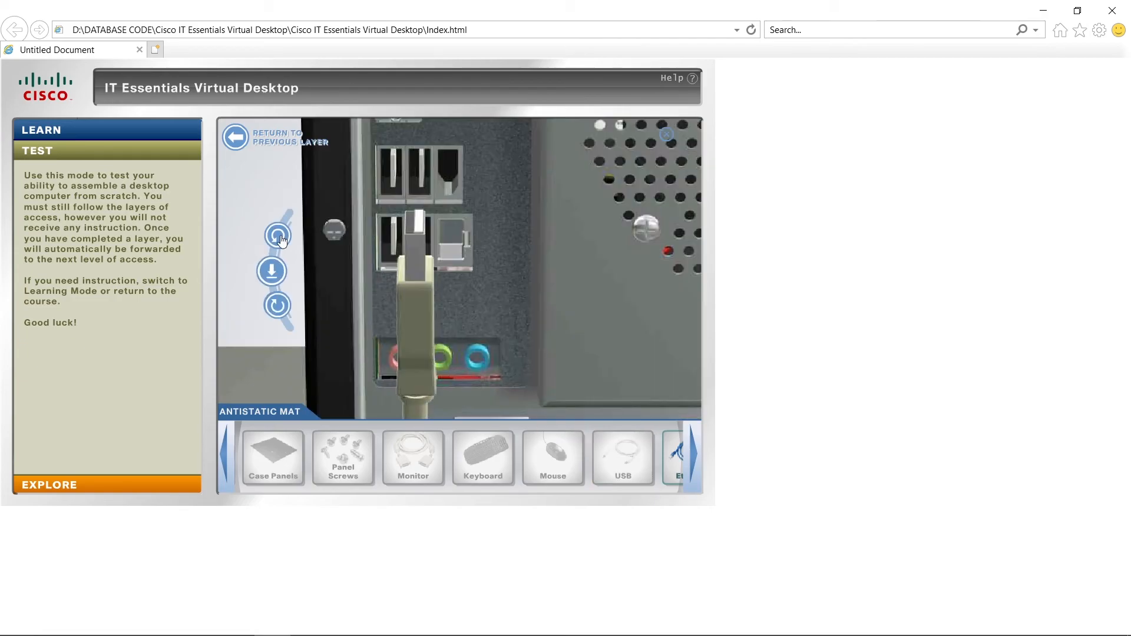
left_click(278, 268)
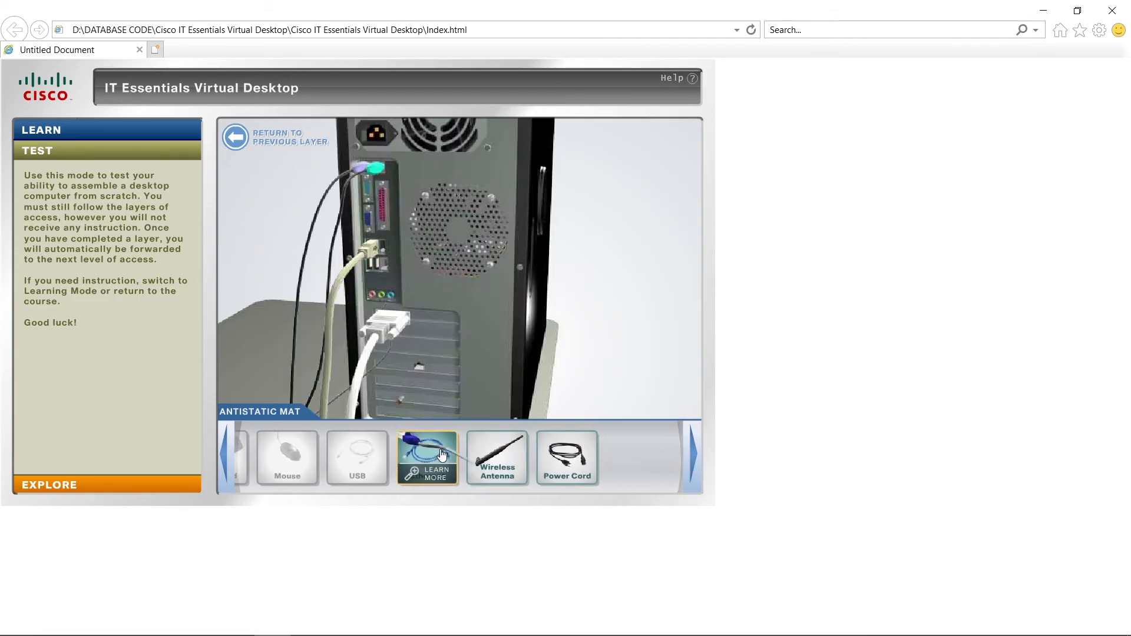
left_click_drag(427, 456, 419, 367)
left_click(271, 271)
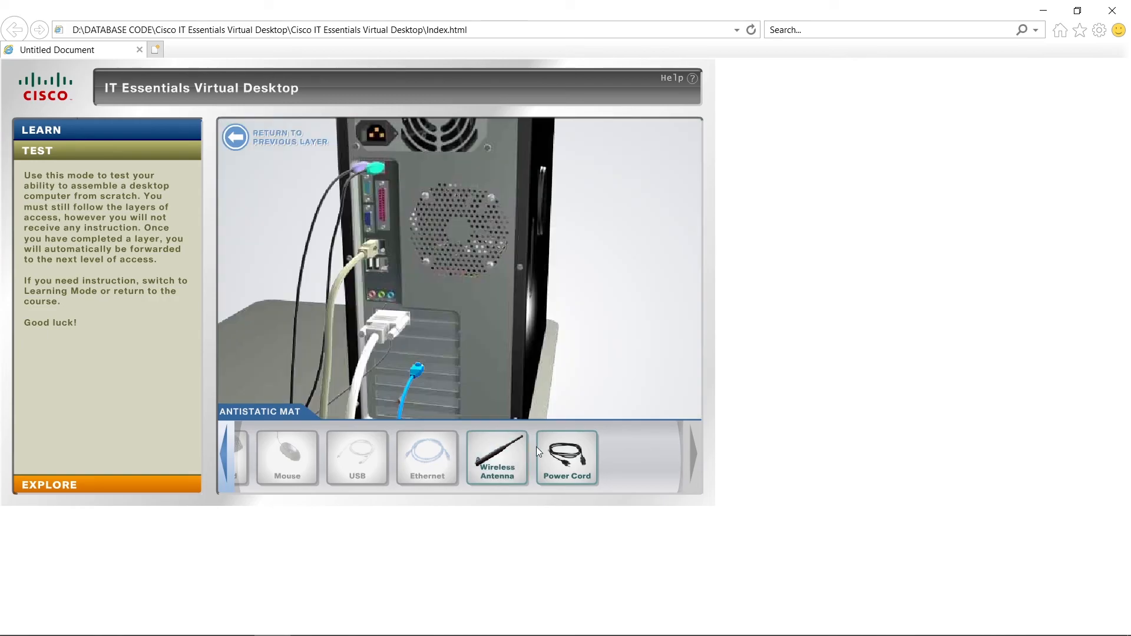
Attach the wireless antenna to the wireless card and plug the power cord into the power supply socket.
left_click_drag(513, 451, 482, 409)
left_click_drag(567, 456, 422, 132)
left_click(271, 270)
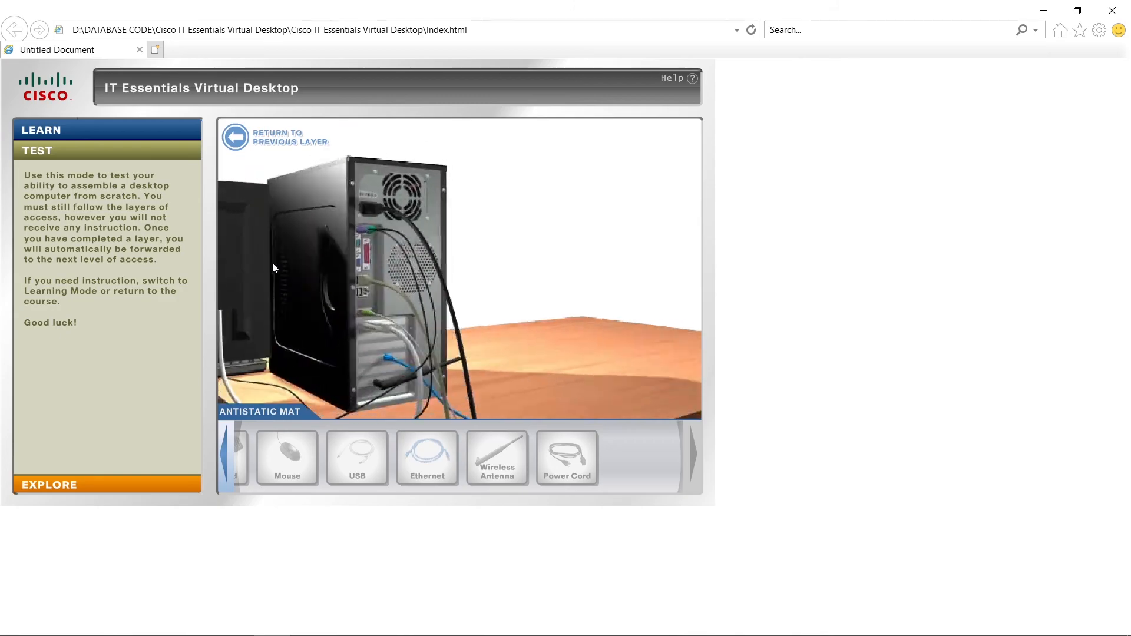